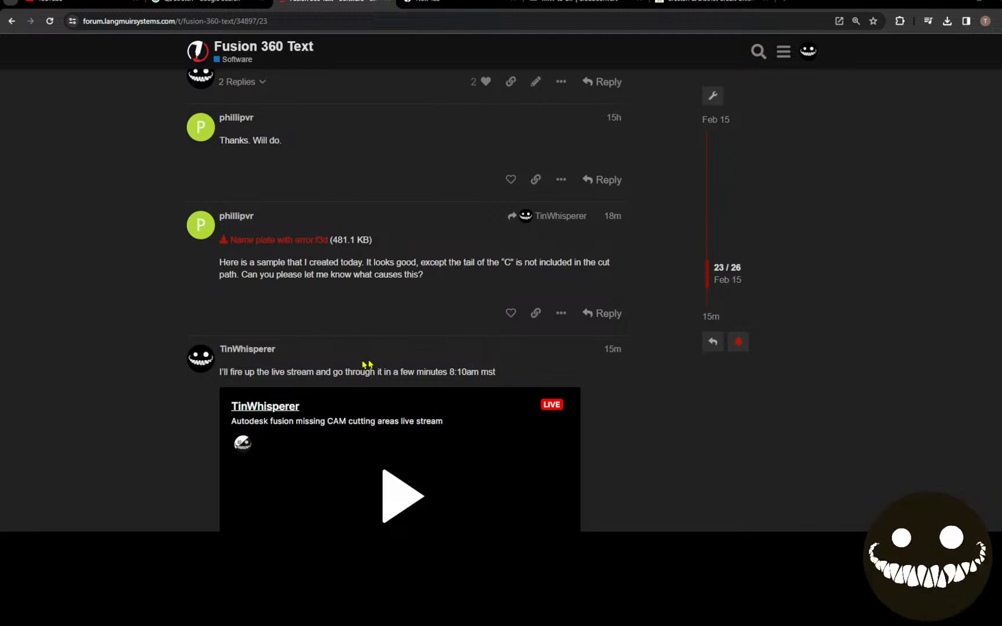
Download the attachment "Name plate with error.f3d" from the Fusion 360 Text forum thread.
scroll(305, 305, up, 1)
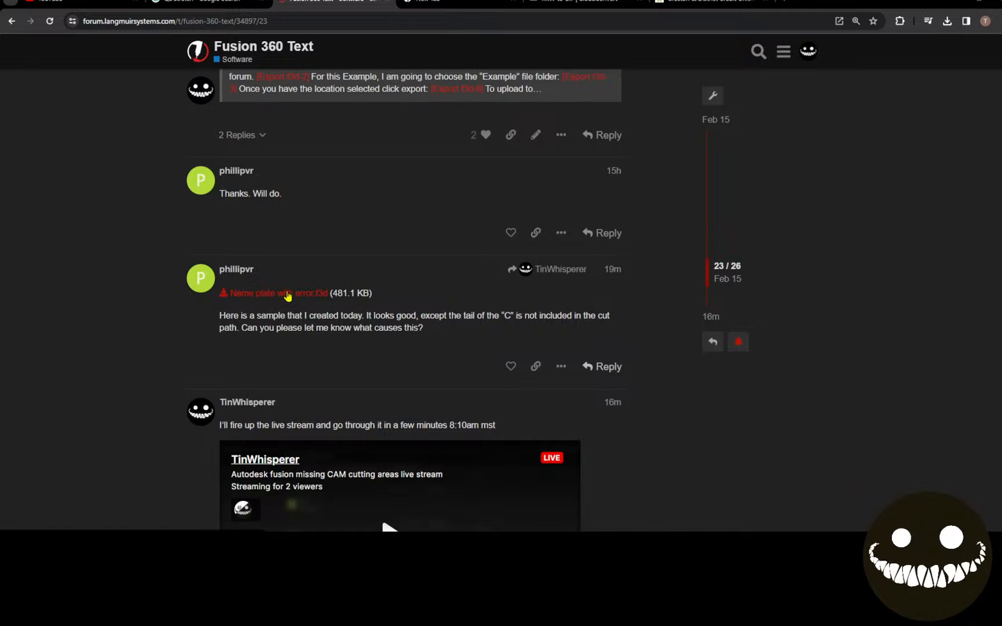
click(288, 294)
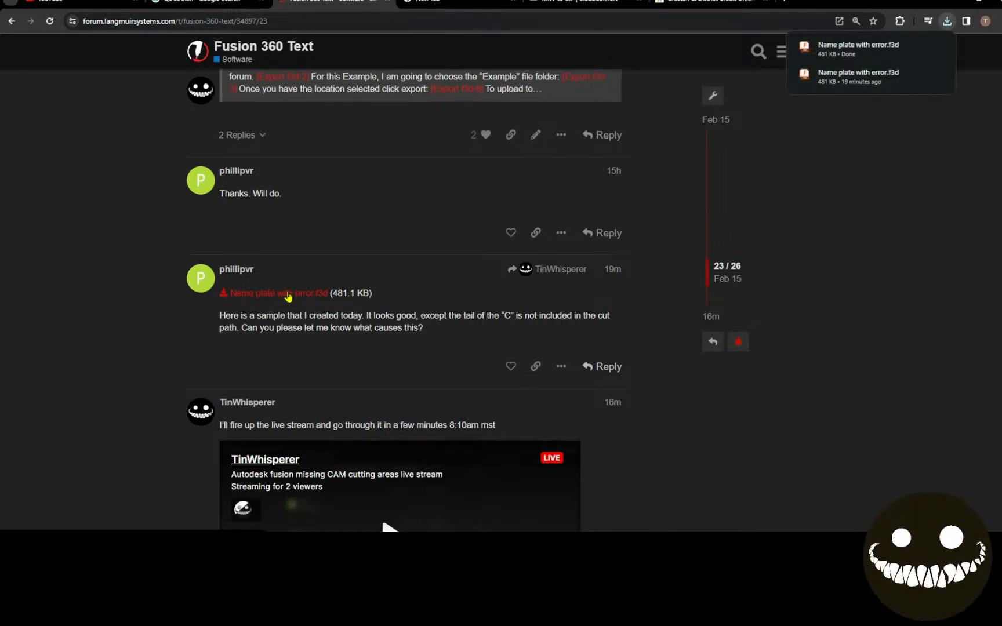
Switch to Fusion 360 and open "Name plate with error.f3d" from the Downloads folder on the local computer.
click(359, 545)
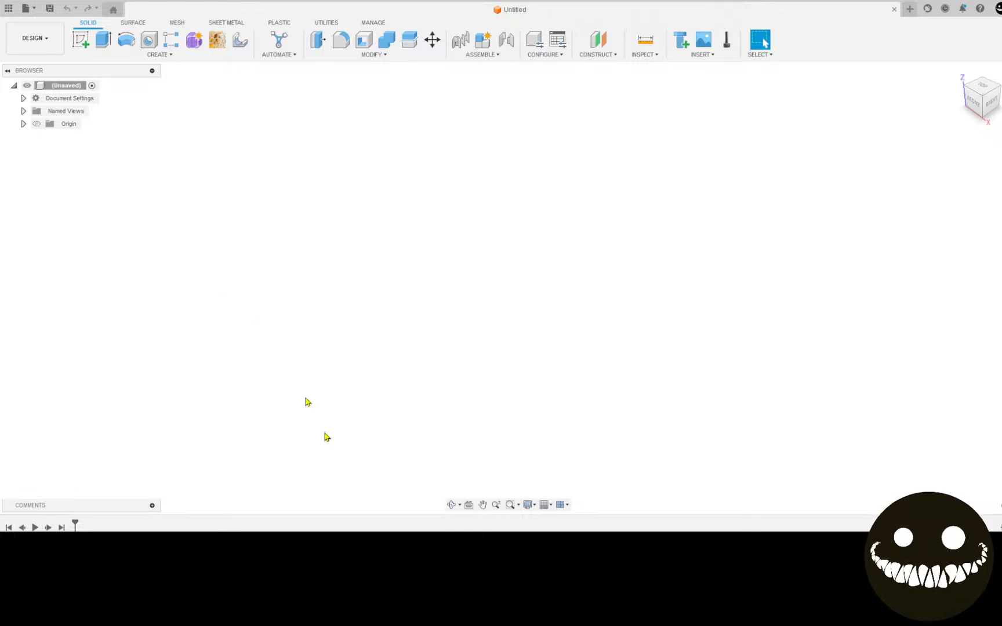
click(25, 8)
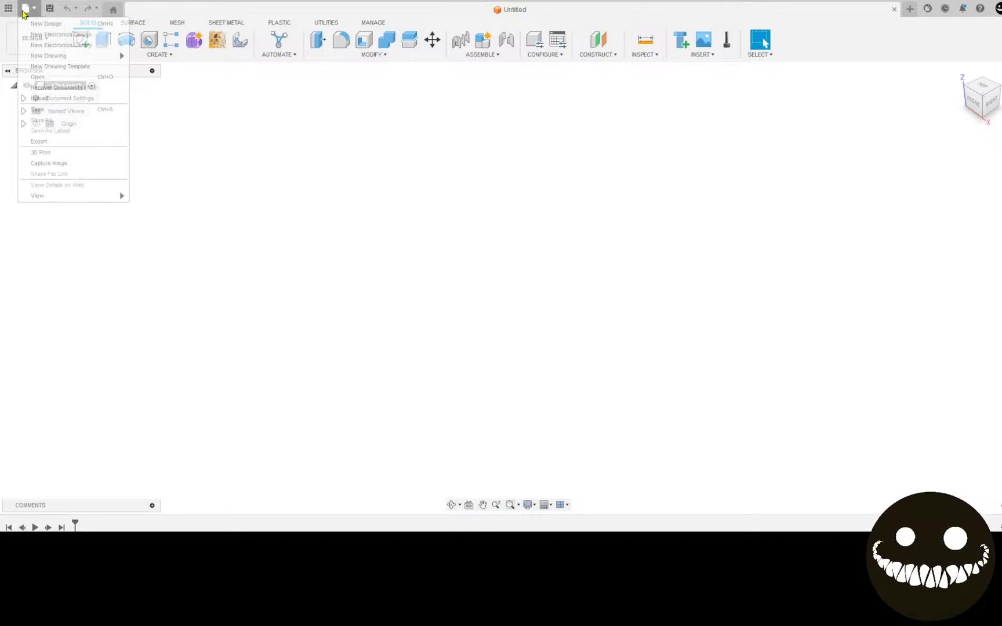
click(69, 78)
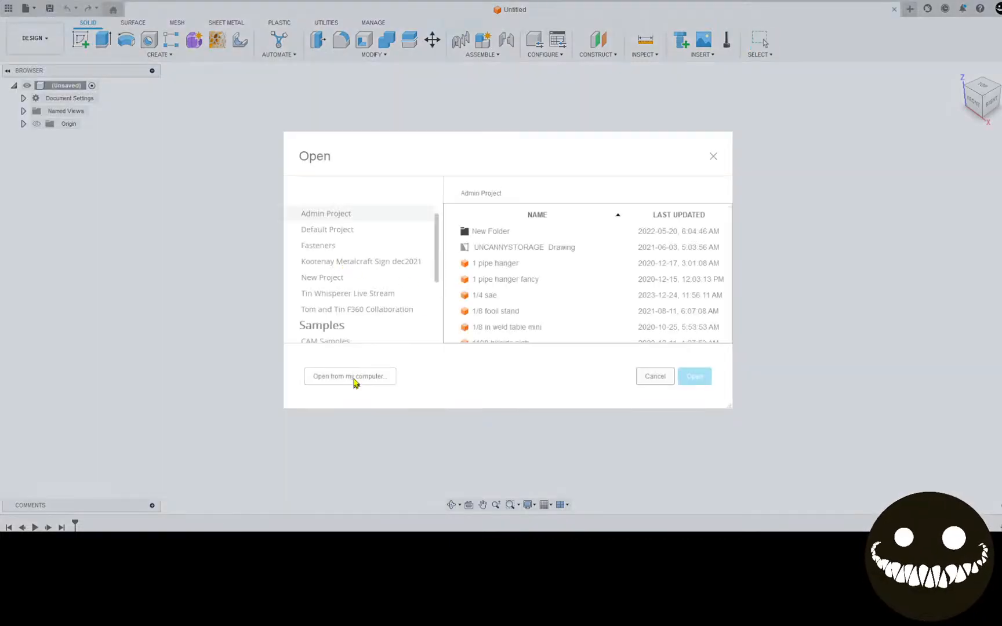
click(352, 381)
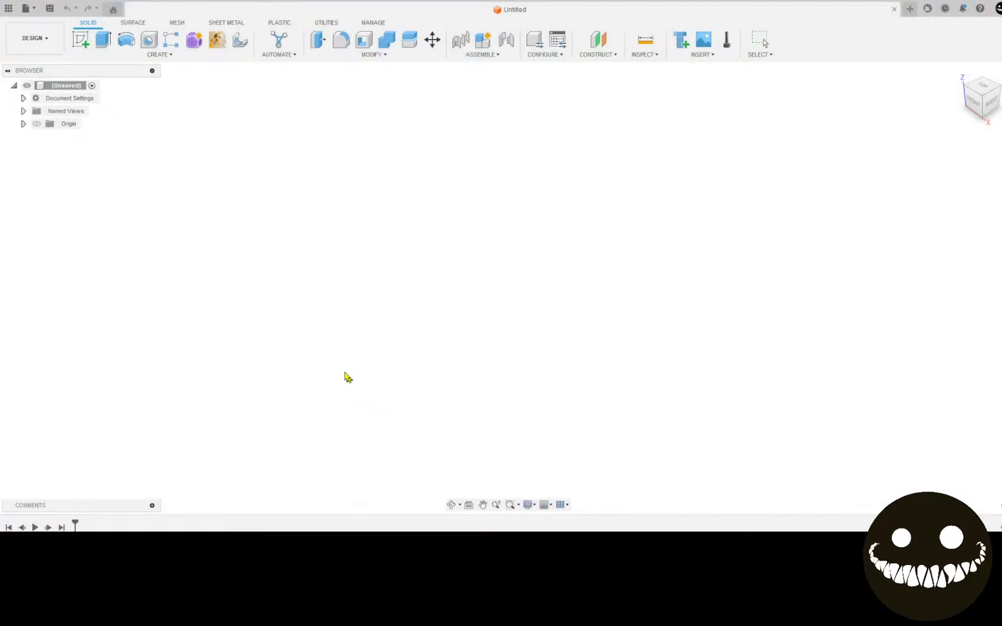
click(165, 96)
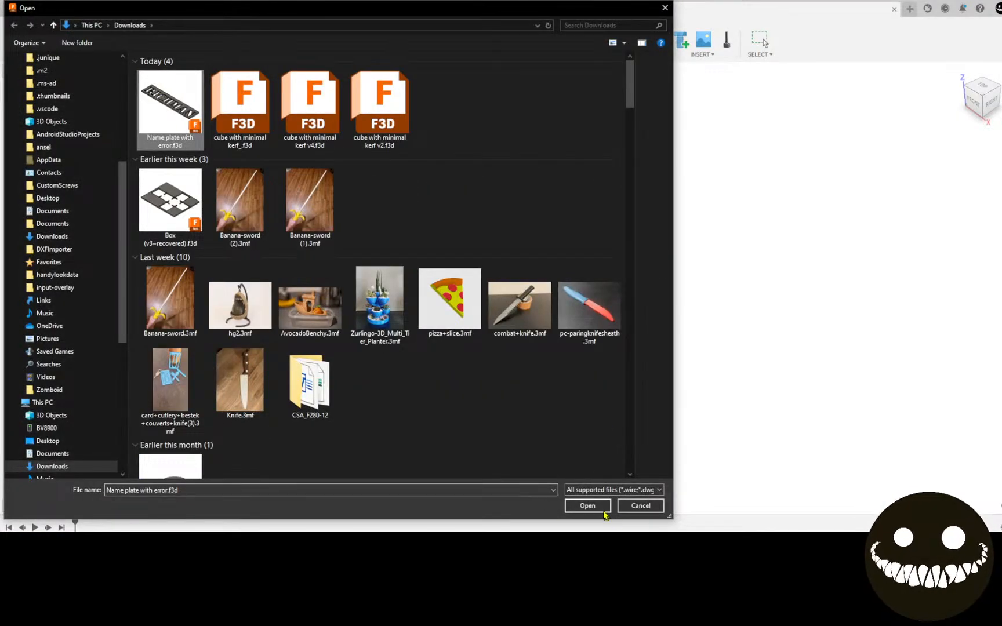
click(608, 513)
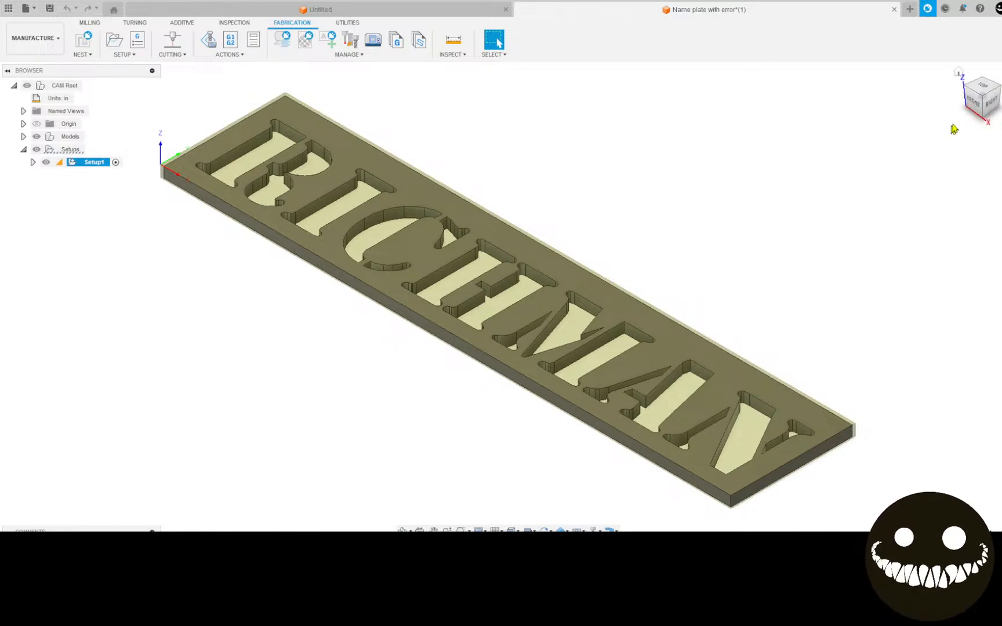
View the name plate from the top and show the toolpath of the 2D Profile operation in Setup1.
click(980, 87)
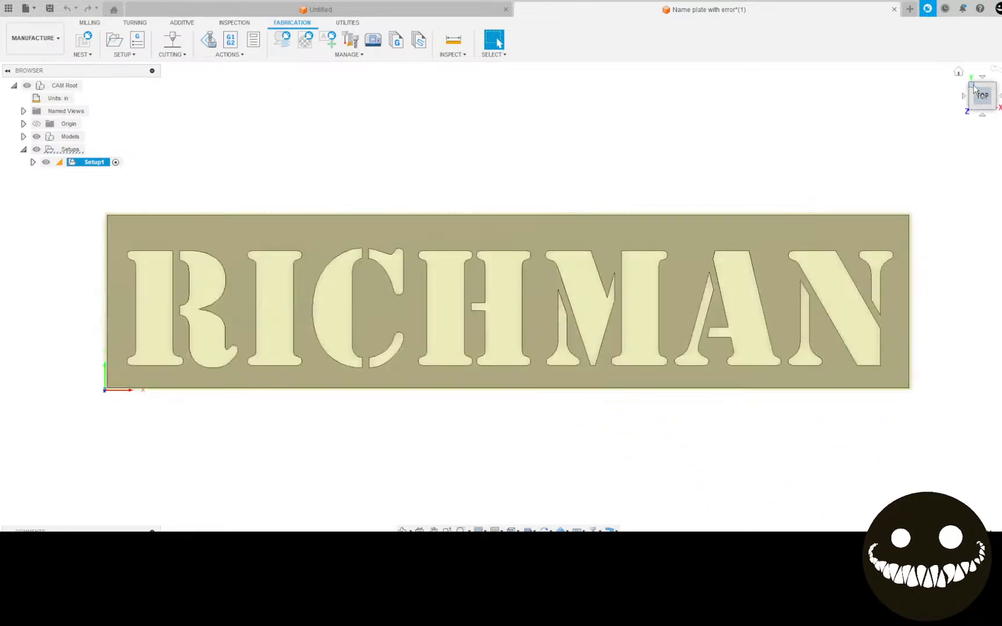
click(33, 162)
click(55, 177)
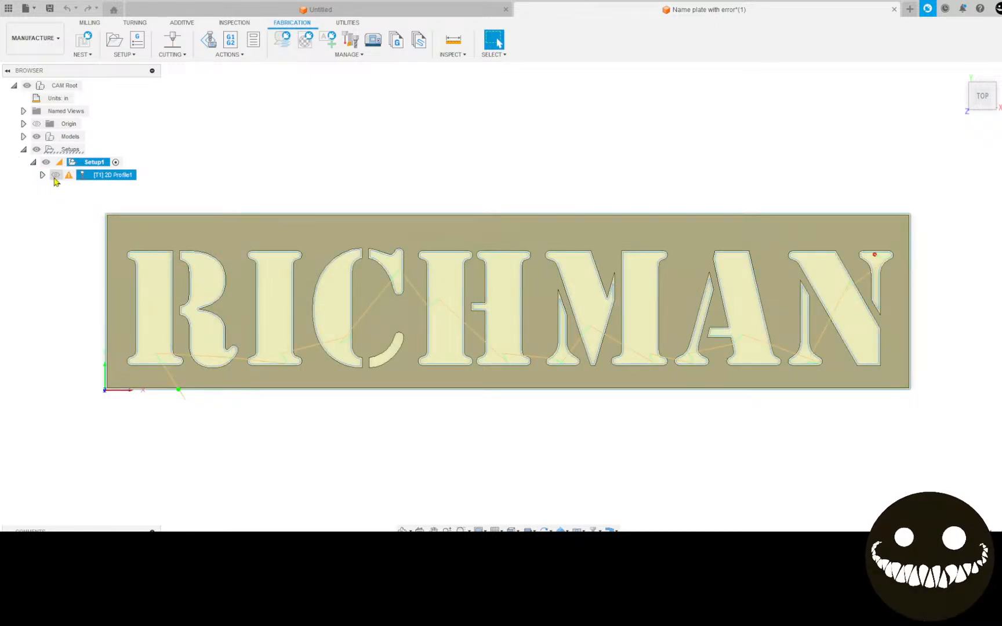
click(55, 177)
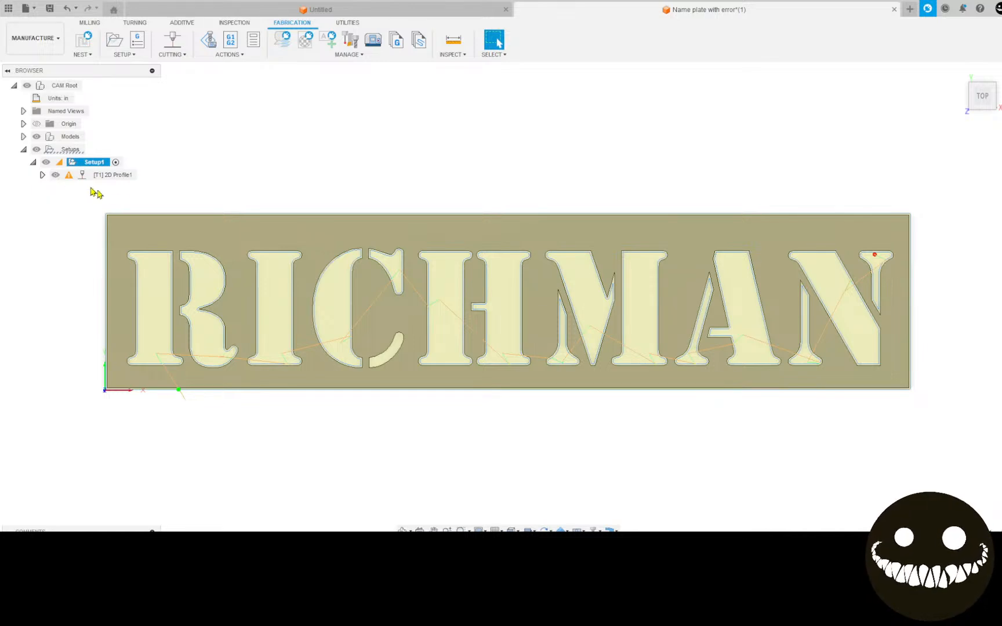
Toggle the visibility of the models to compare the toolpath with the letter cutouts.
click(35, 137)
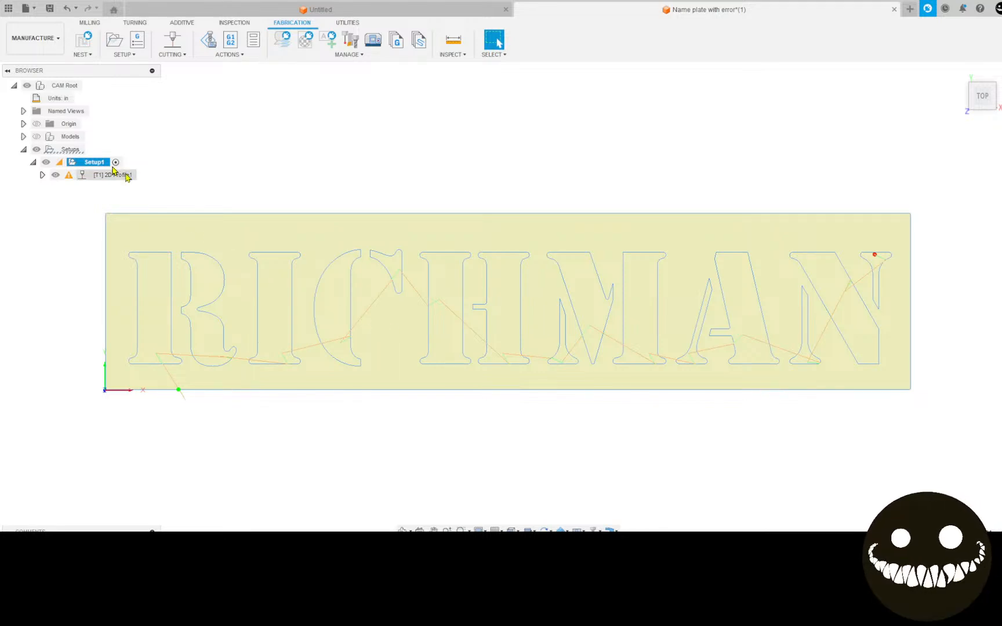
click(35, 137)
click(35, 137)
click(35, 137)
click(36, 138)
click(36, 137)
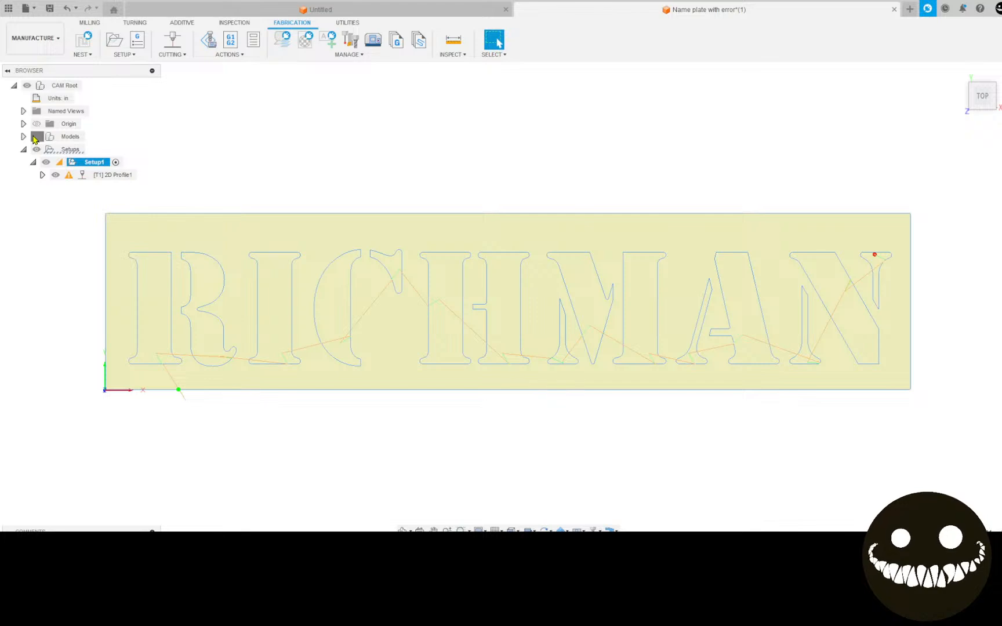
Examine the cutting path around the letter C, its separate lower tail and the neighbouring letters.
scroll(315, 328, up, 5)
scroll(315, 328, up, 6)
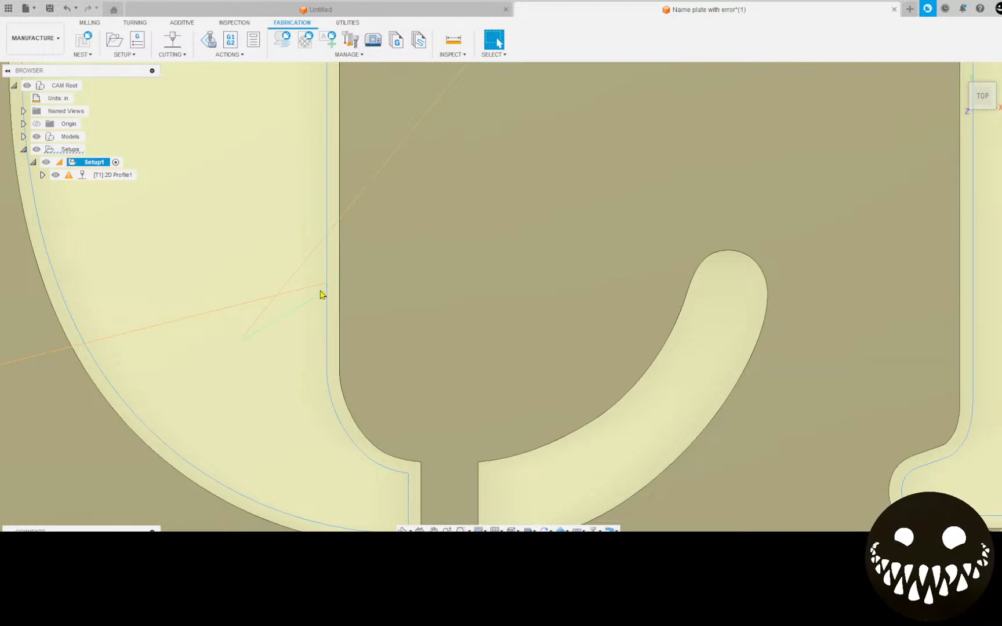
scroll(260, 333, down, 3)
middle_drag(285, 348, 238, 513)
scroll(337, 290, down, 1)
middle_drag(336, 290, 126, 329)
scroll(128, 330, down, 1)
scroll(264, 399, down, 2)
middle_drag(254, 365, 287, 307)
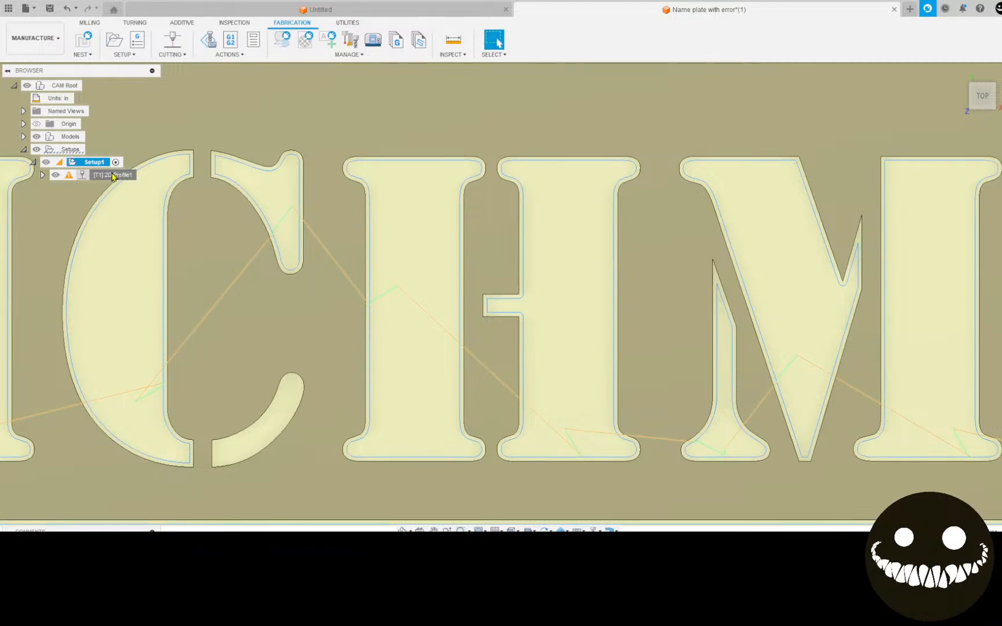
Open the linking settings of the 2D Profile operation and examine the lead-in inside the letter C.
click(114, 176)
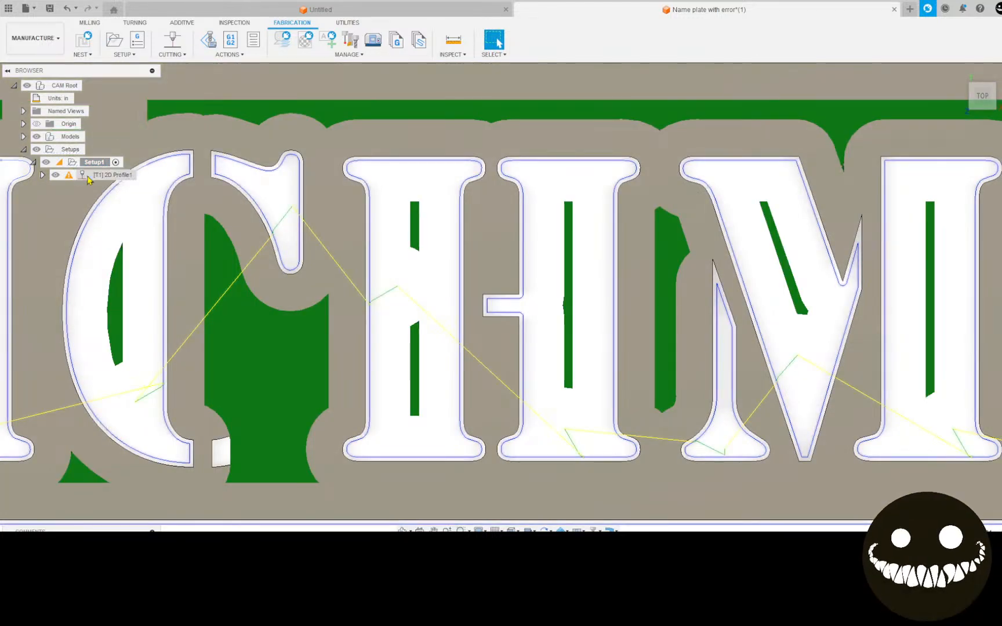
double_click(89, 177)
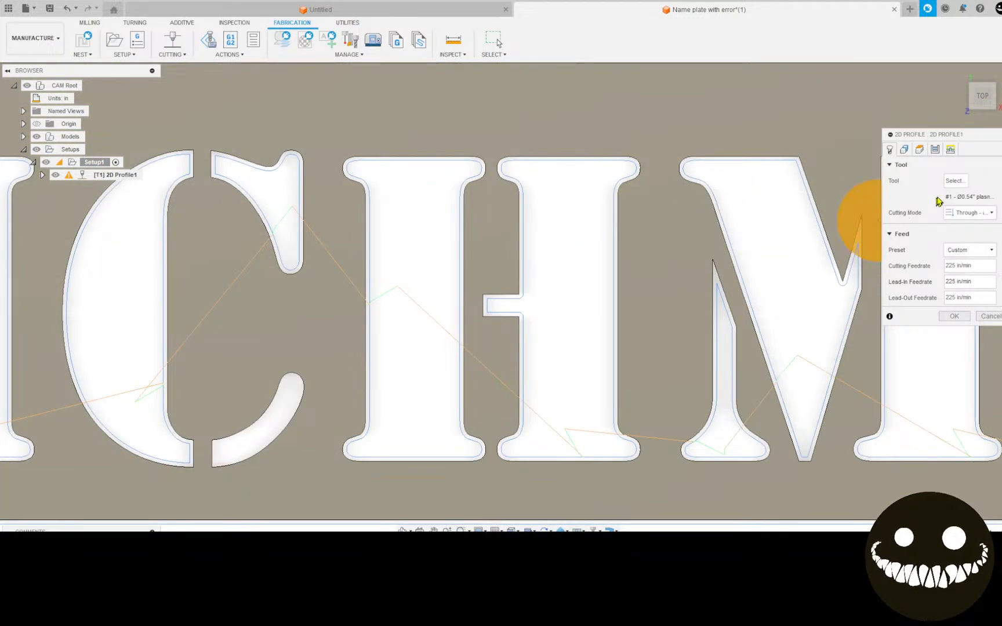
click(951, 150)
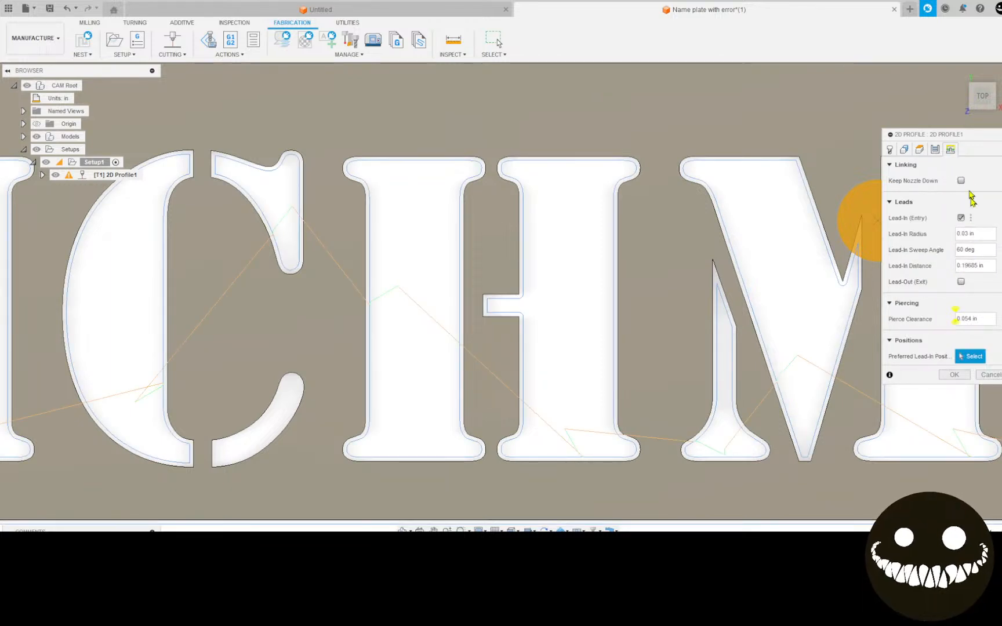
drag(977, 135, 252, 169)
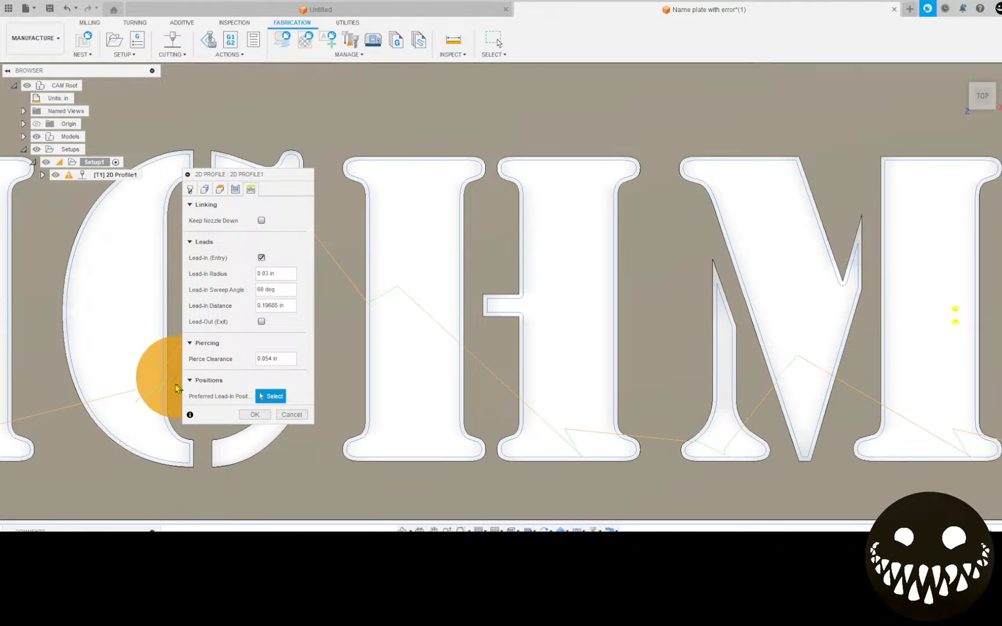
scroll(161, 394, up, 5)
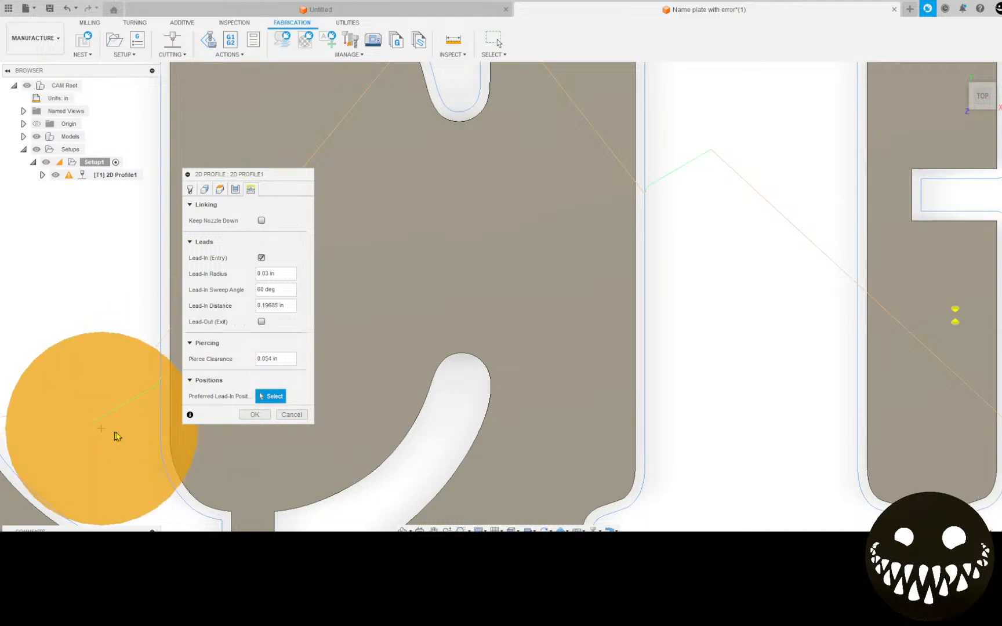
scroll(107, 434, down, 3)
scroll(129, 431, up, 6)
middle_drag(161, 438, 610, 380)
scroll(508, 337, up, 3)
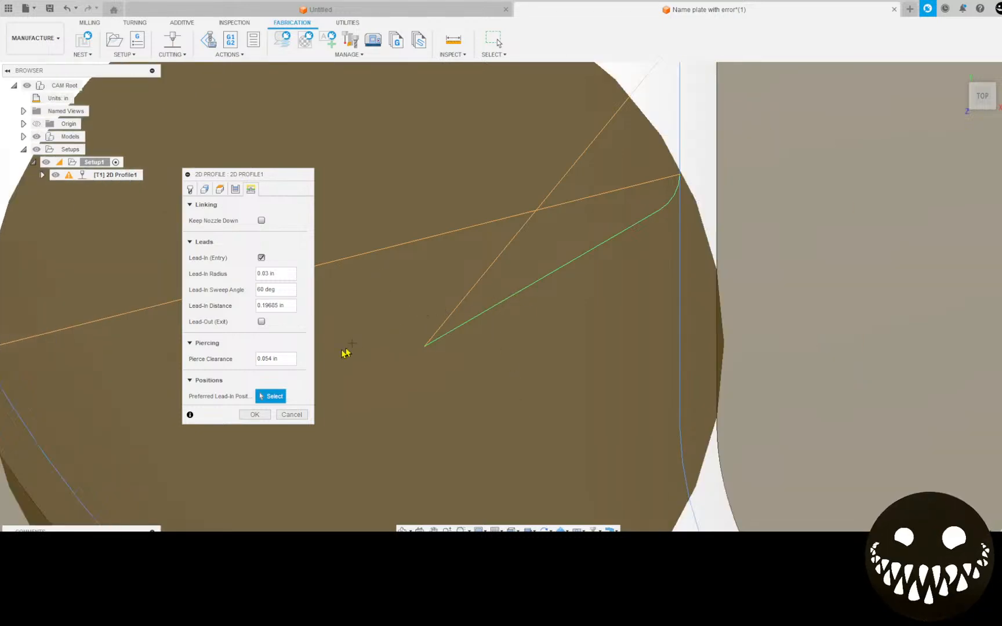
mouse_move(265, 364)
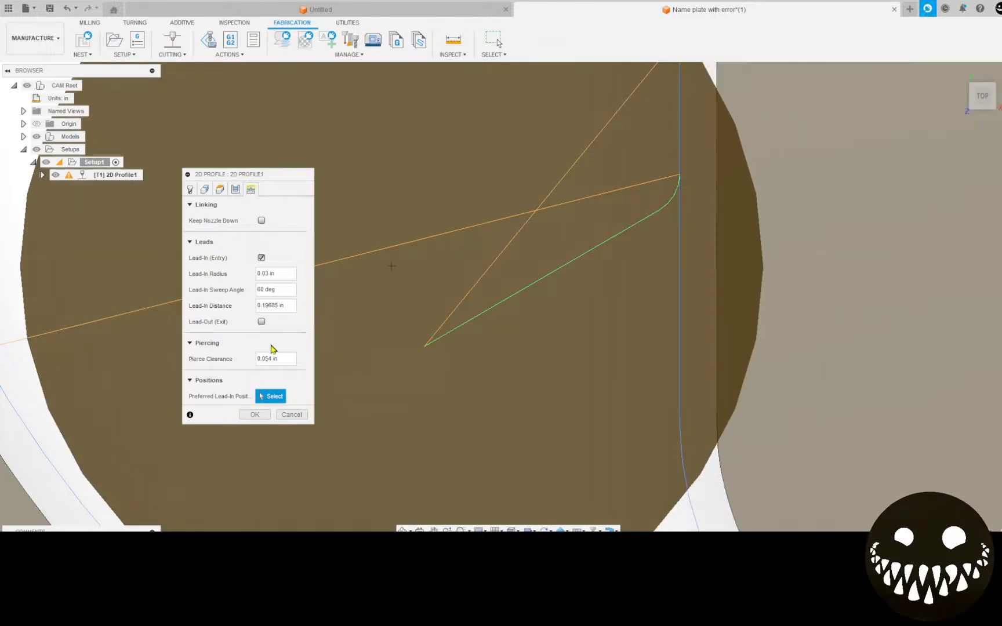
Set the 2D Profile's pierce clearance to 0 in and its lead-in distance to 0.05 in, and apply the changes.
click(289, 360)
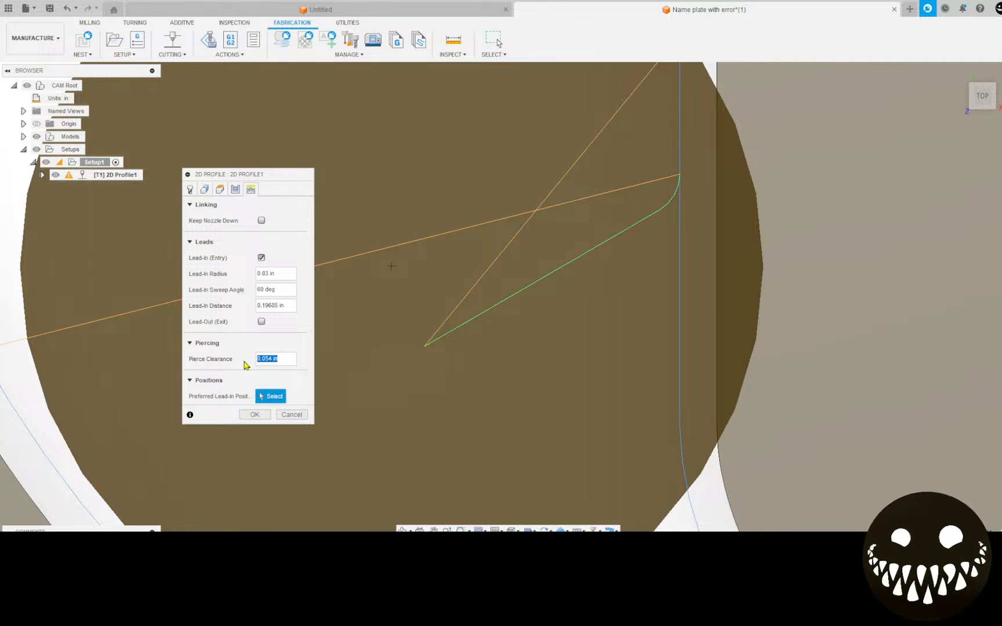
text(0)
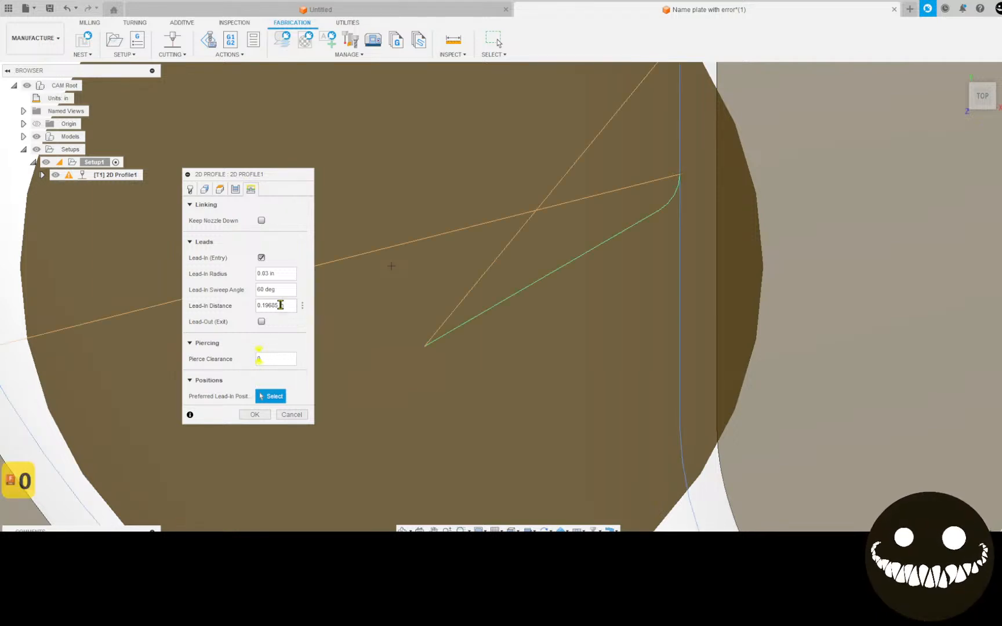
drag(276, 306, 264, 308)
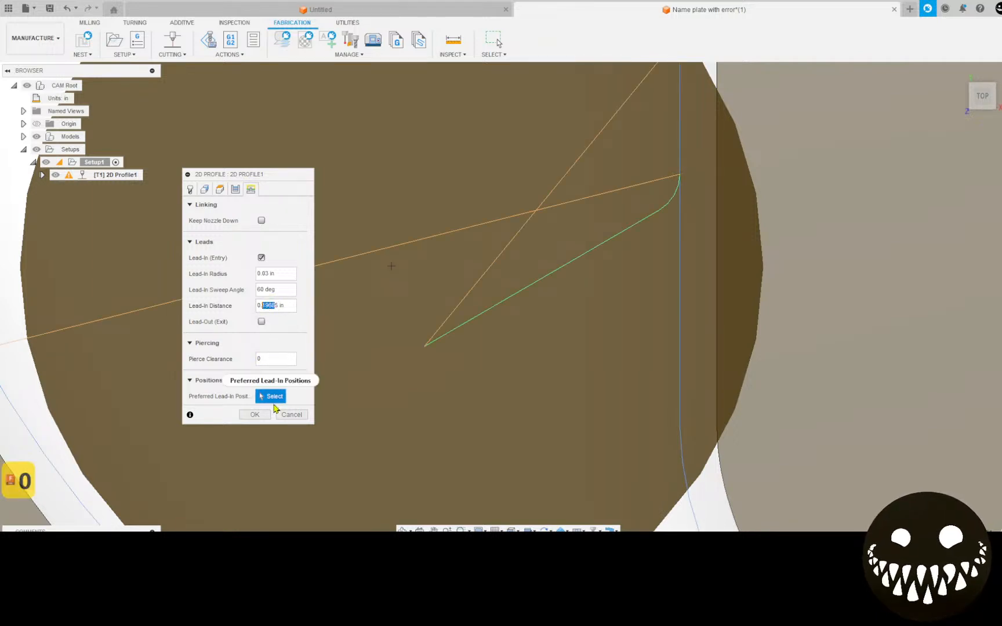
text(0)
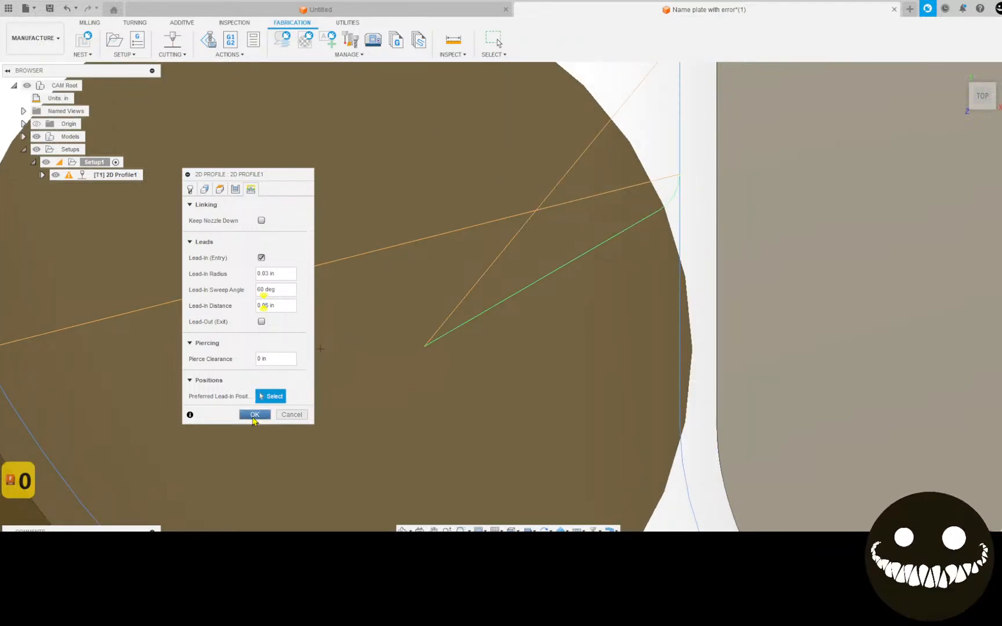
click(254, 415)
Examine the regenerated toolpath at the tail of the C and across the remaining letters of the name plate.
scroll(325, 394, down, 3)
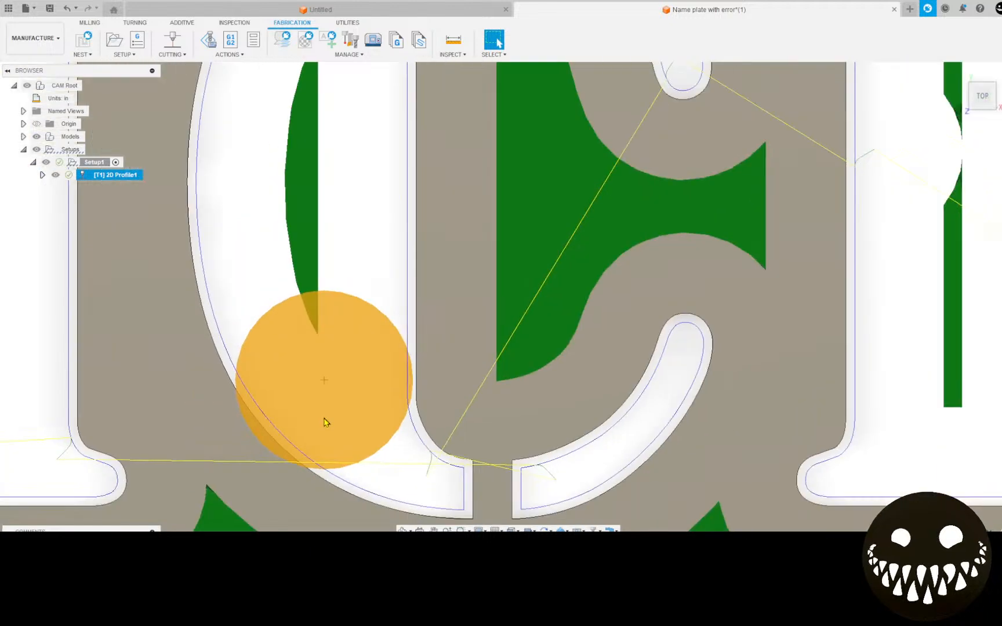
scroll(325, 412, down, 5)
scroll(239, 293, up, 5)
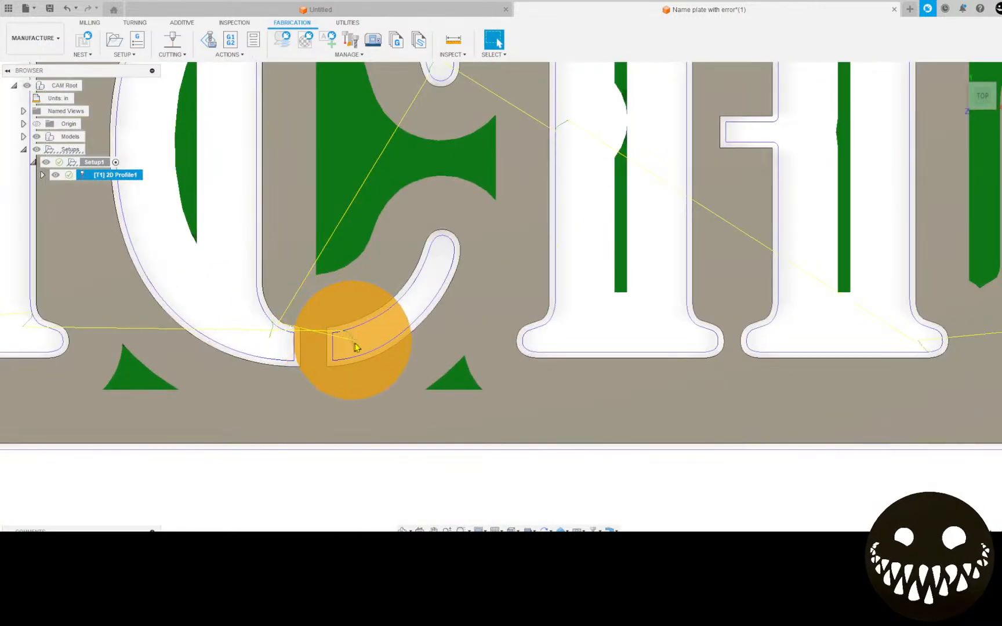
scroll(363, 345, up, 2)
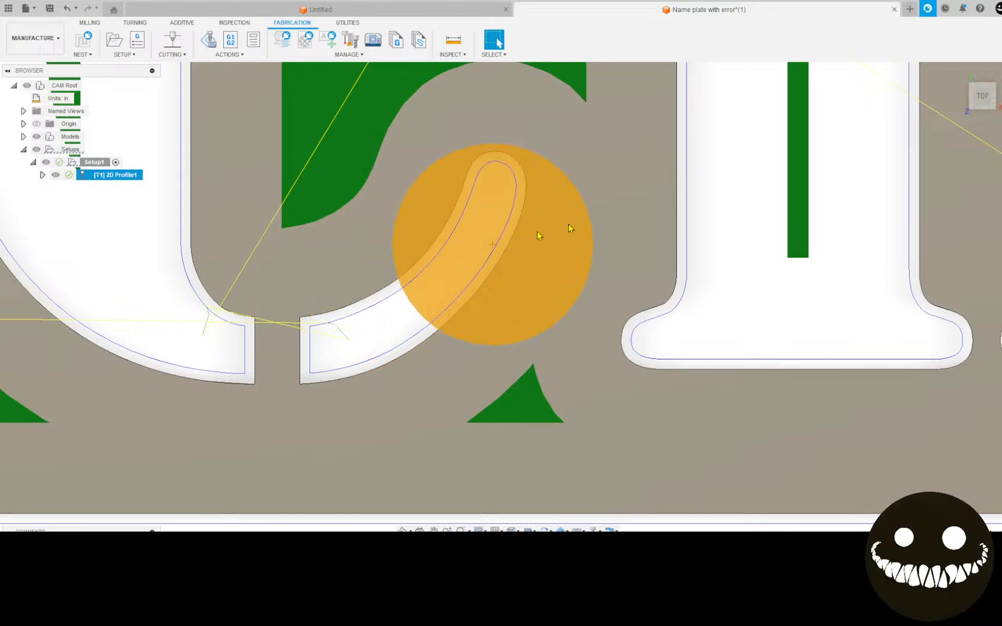
scroll(486, 253, down, 2)
scroll(472, 336, down, 3)
middle_drag(393, 387, 367, 446)
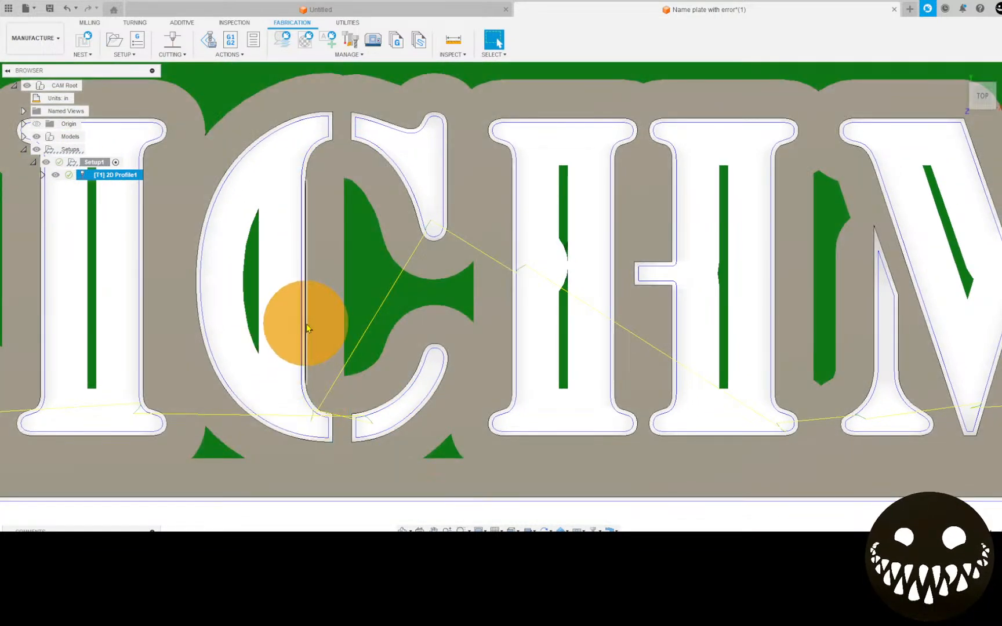
scroll(306, 325, down, 3)
middle_drag(308, 327, 231, 383)
middle_drag(442, 350, 174, 282)
scroll(165, 282, down, 5)
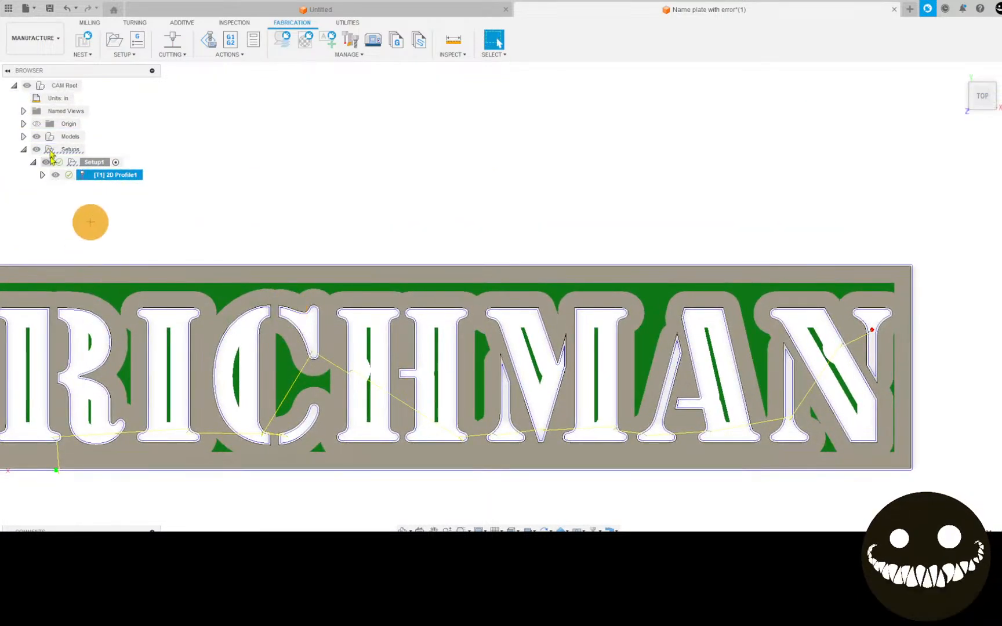
Open the 2D Profile's plasma cutter tool for editing and set its nozzle diameter to 0.054 in.
right_click(124, 174)
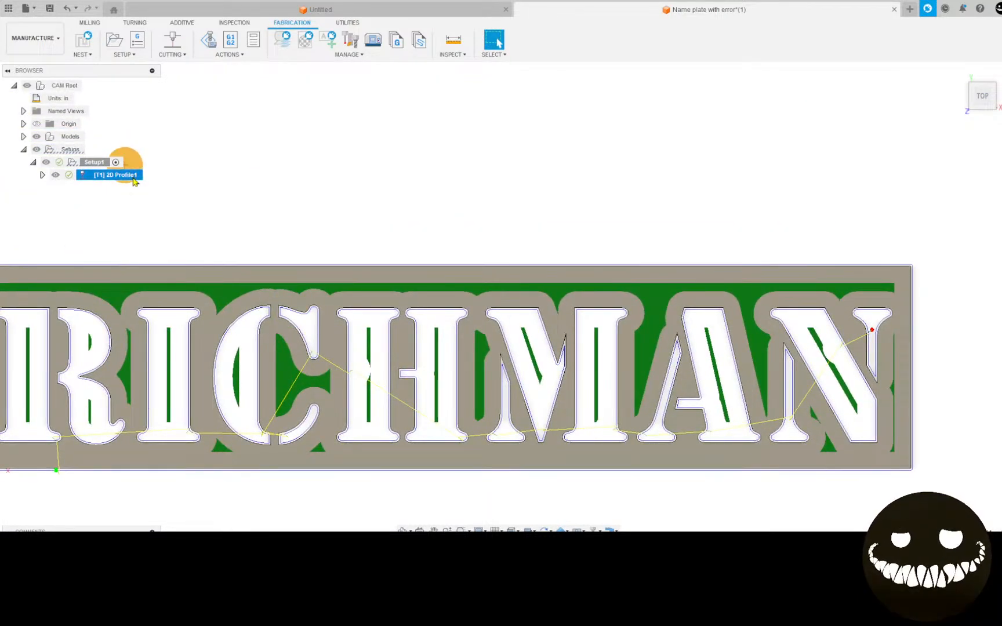
click(168, 199)
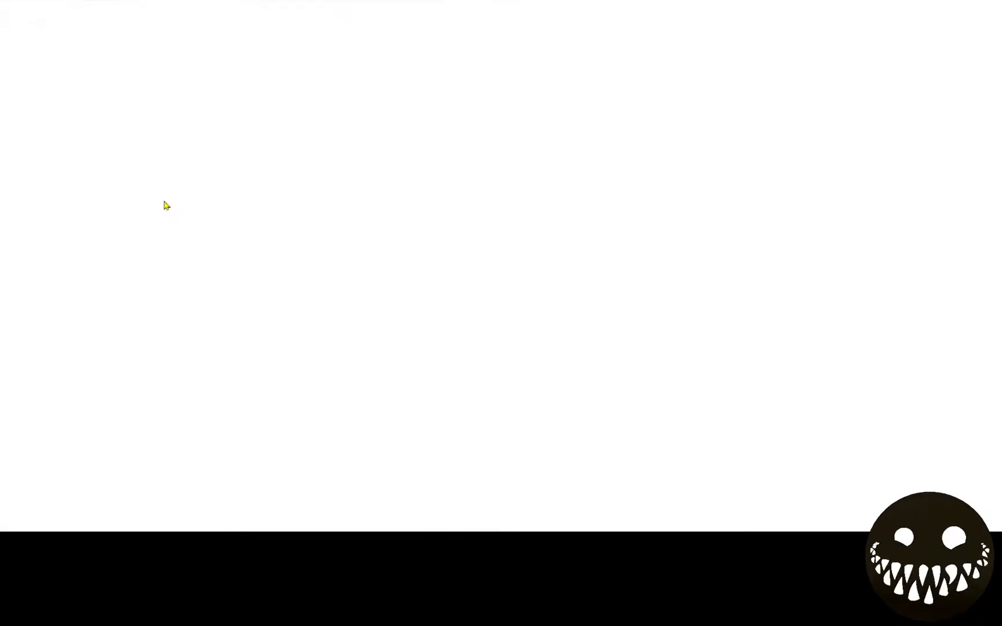
click(78, 30)
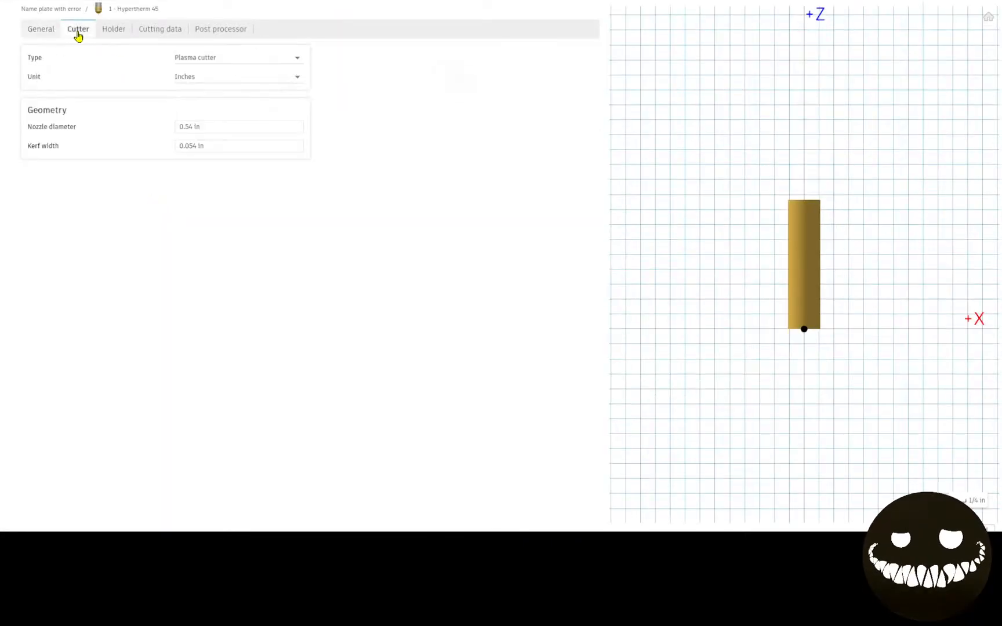
click(187, 128)
click(185, 127)
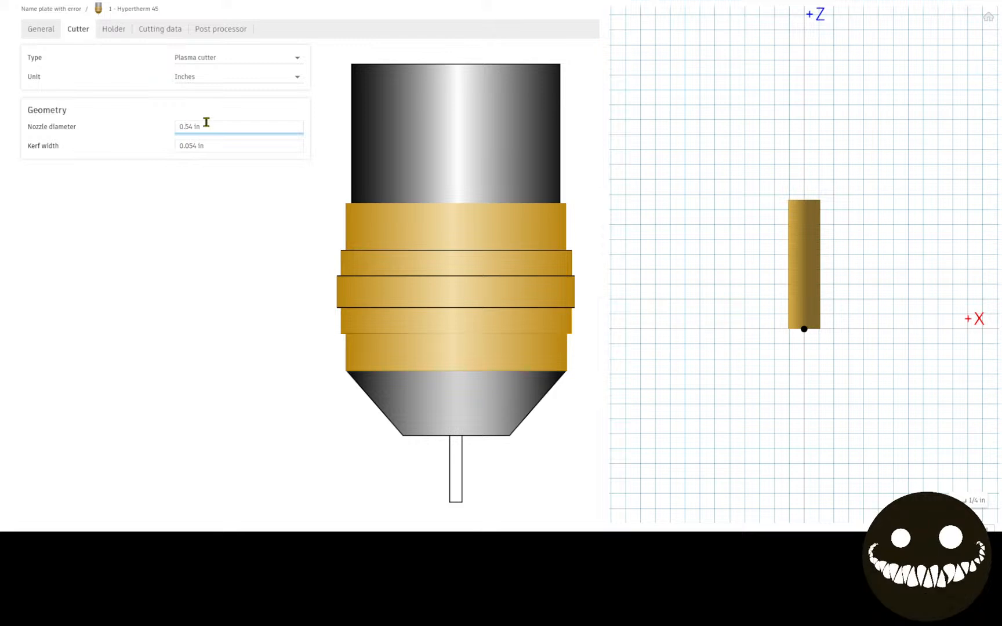
text(0)
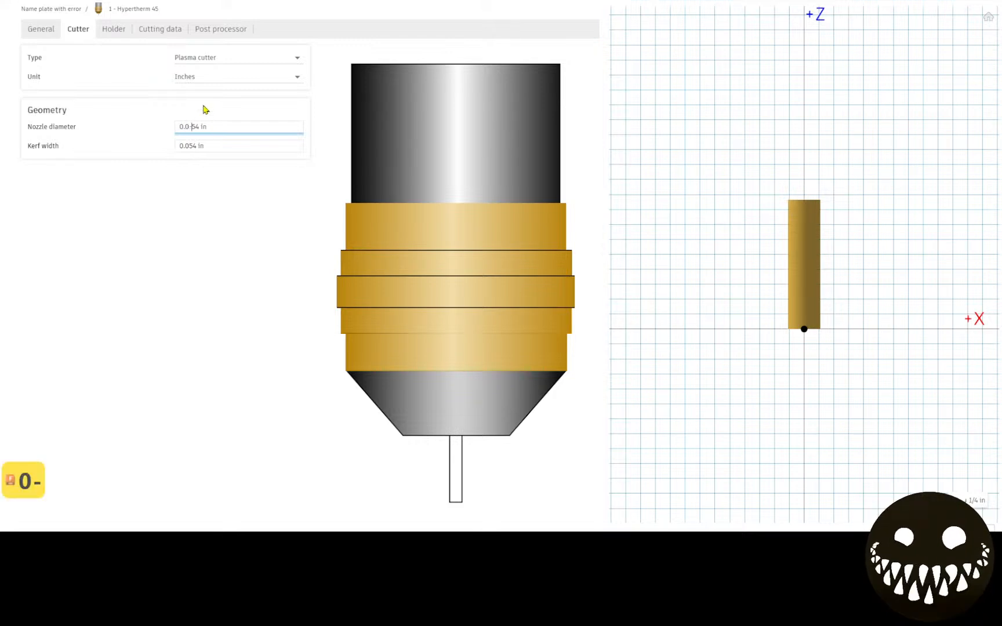
key(BackSpace)
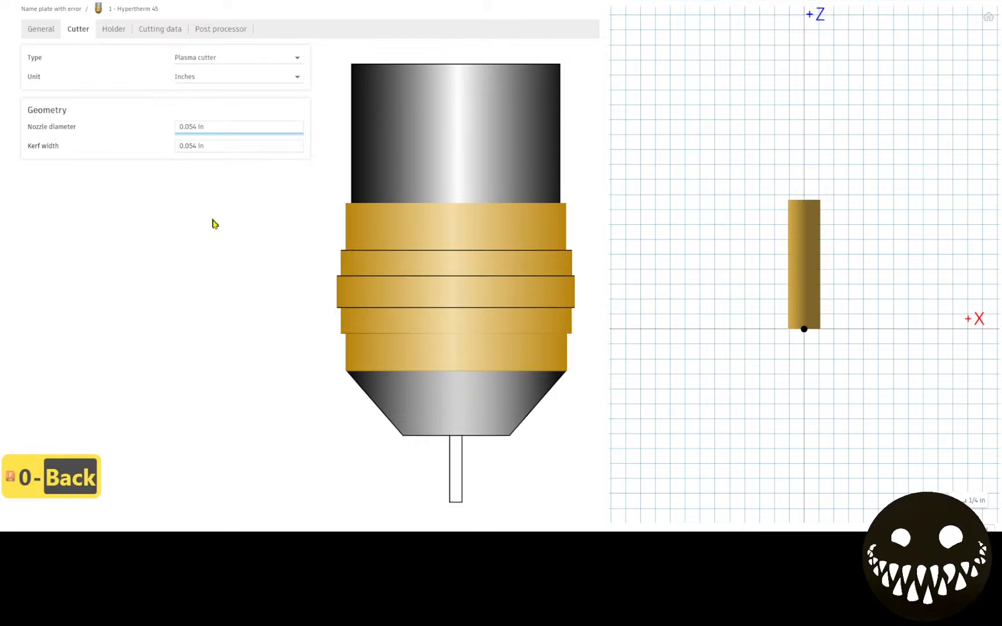
Link the cutter's nozzle diameter to the kerf width with the expression tool_kerfWidth.
drag(217, 129, 174, 131)
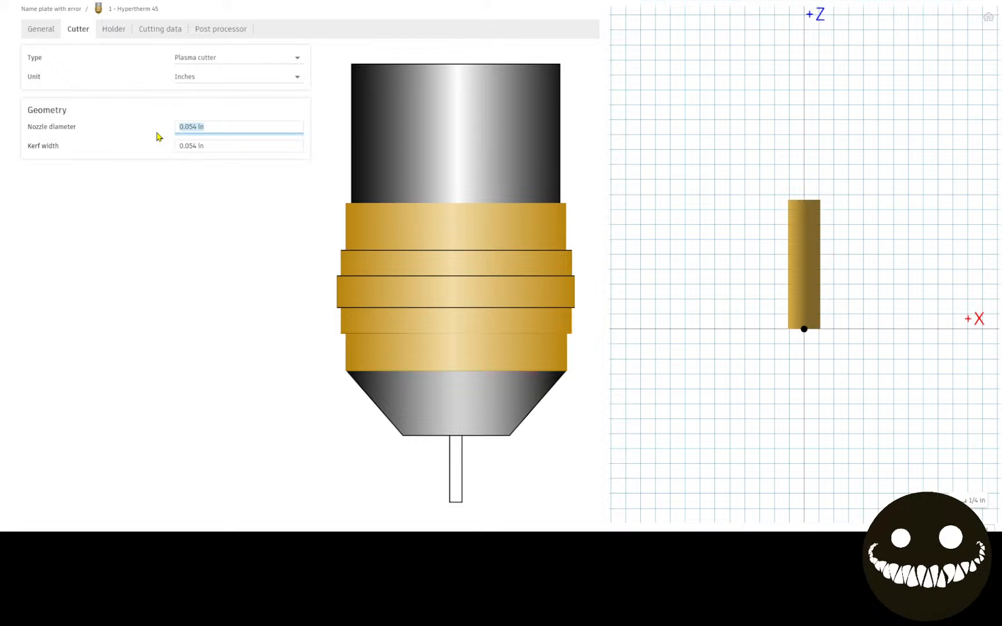
text(=too)
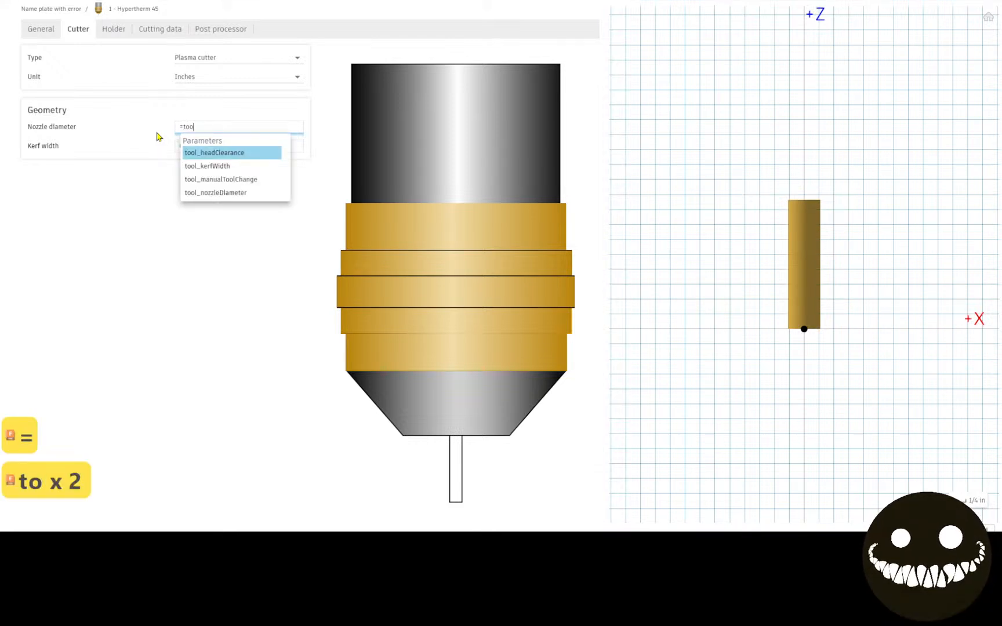
click(219, 169)
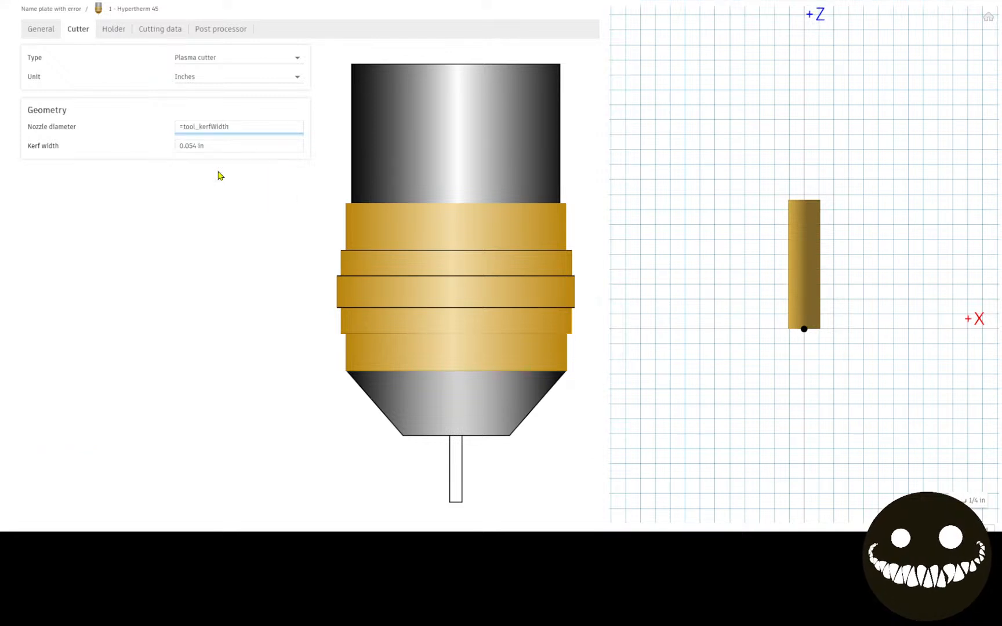
key(Return)
click(238, 127)
click(236, 127)
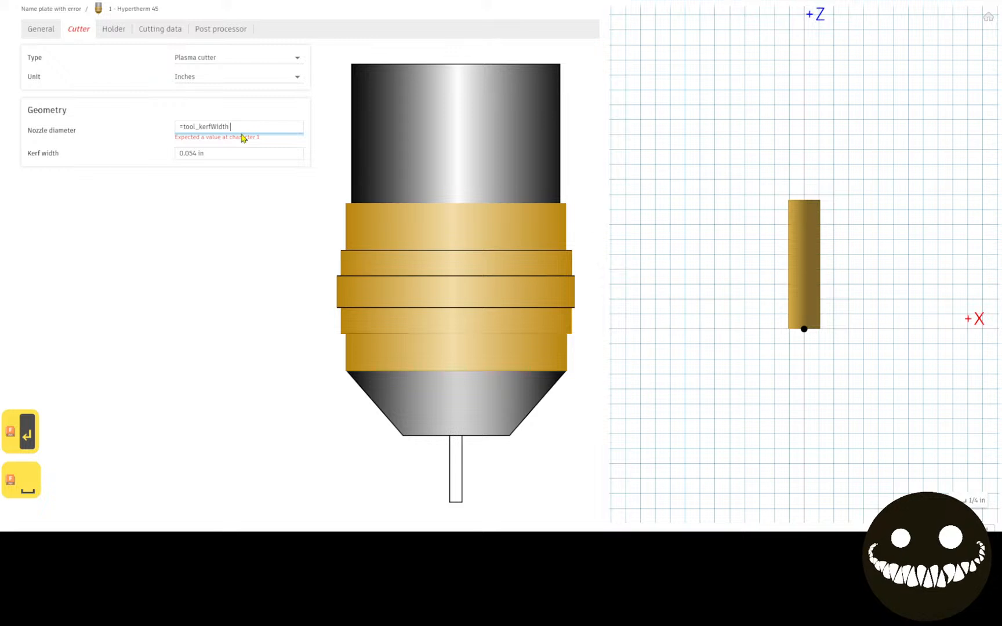
key(BackSpace)
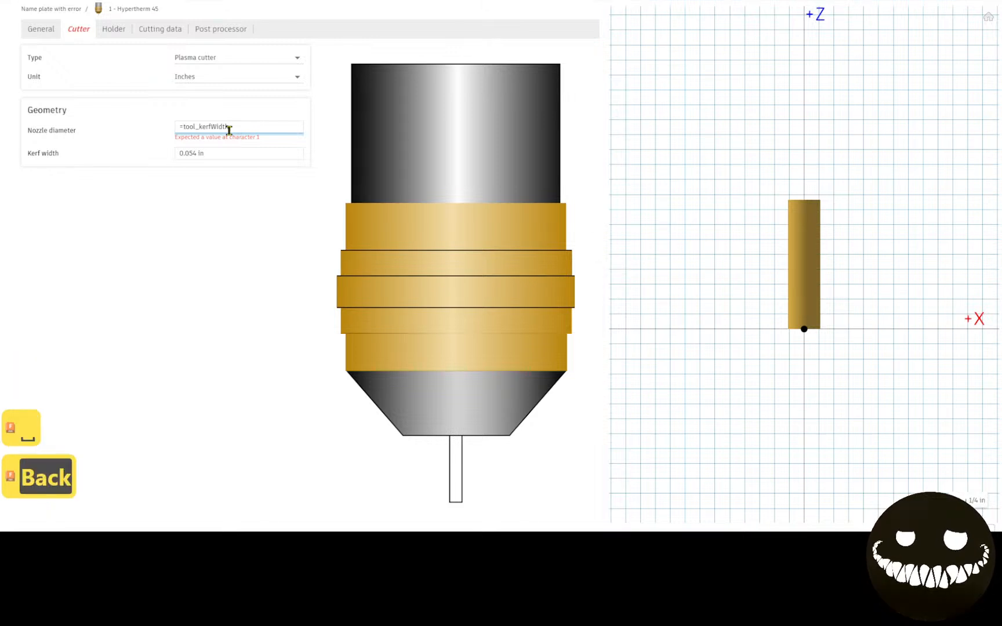
double_click(182, 125)
click(178, 123)
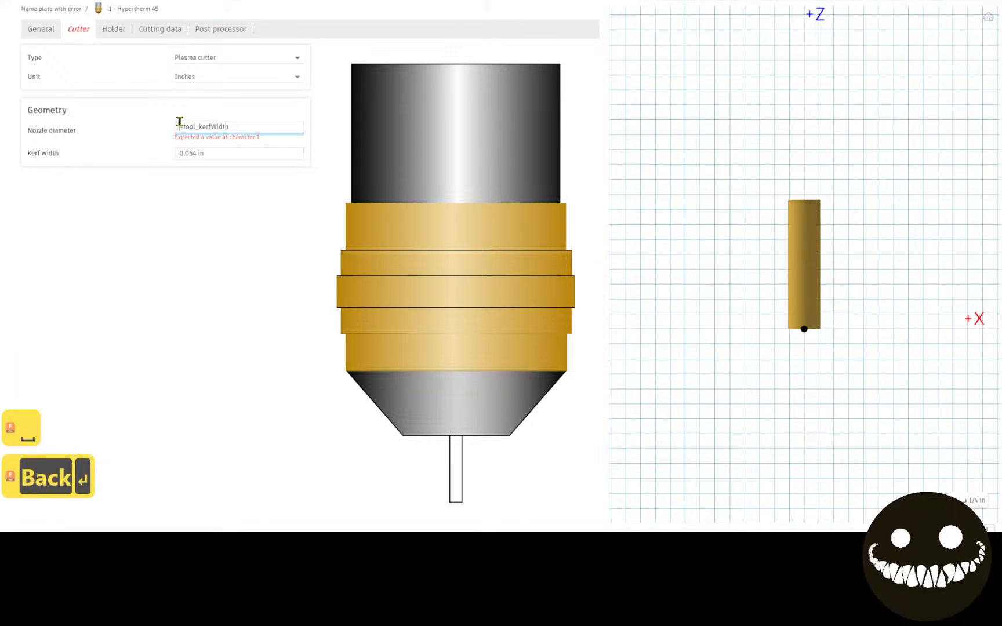
key(Delete)
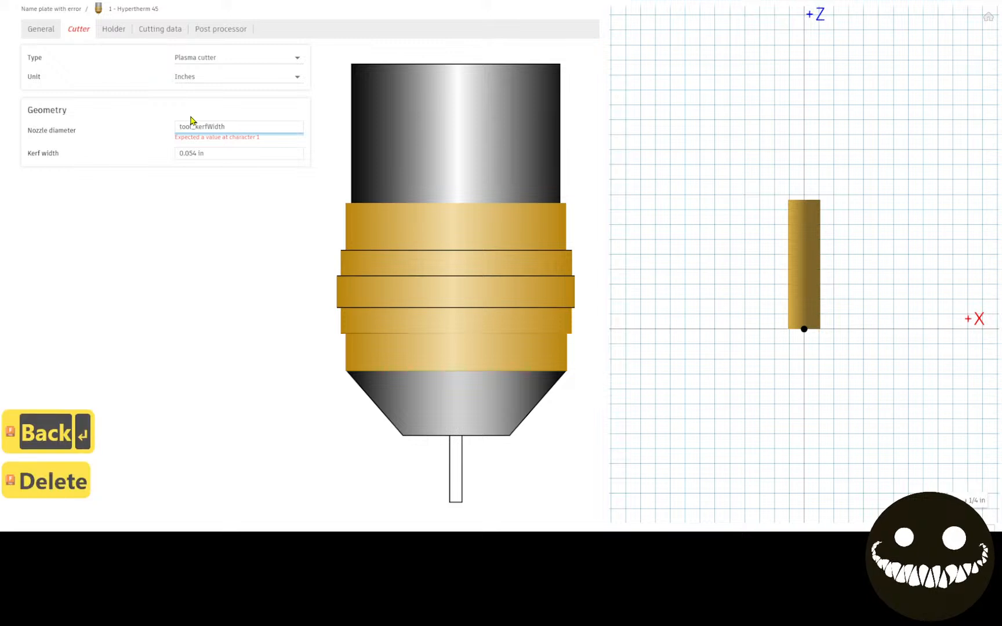
key(Return)
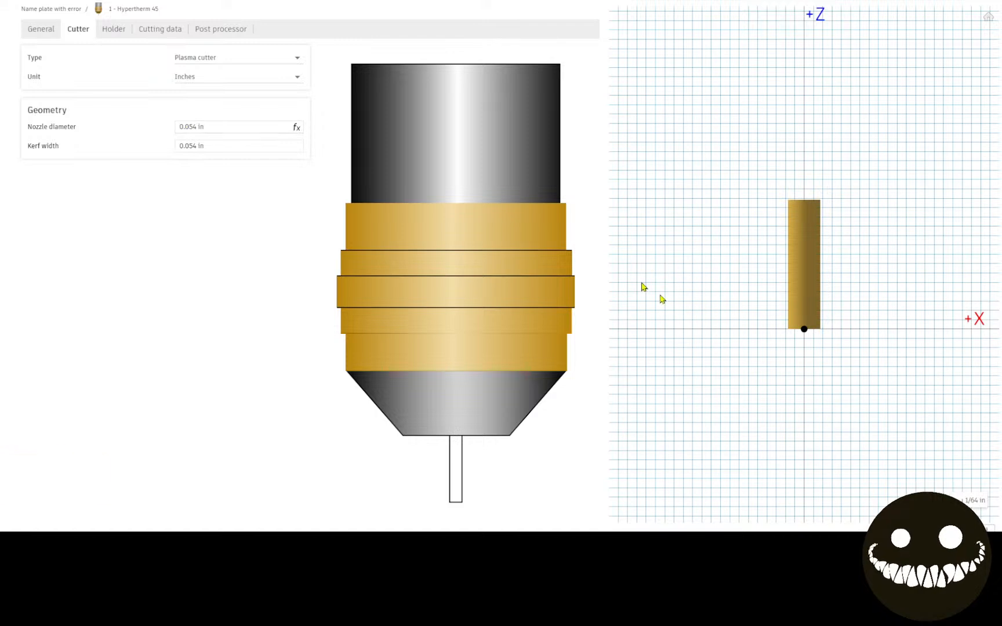
Set the kerf width to 0.055 in to test the link to the nozzle diameter.
click(193, 145)
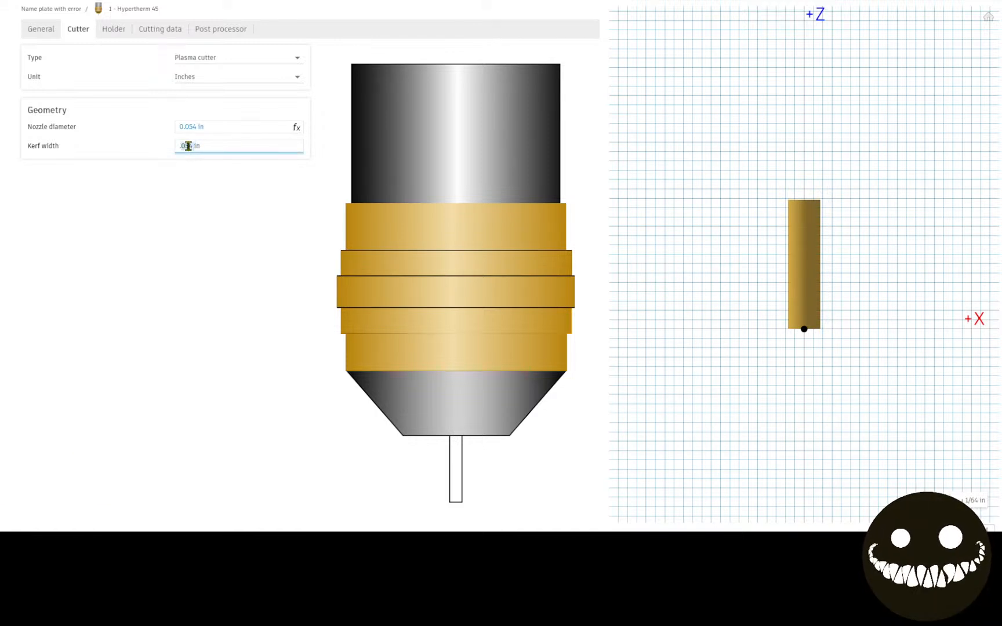
text(.055)
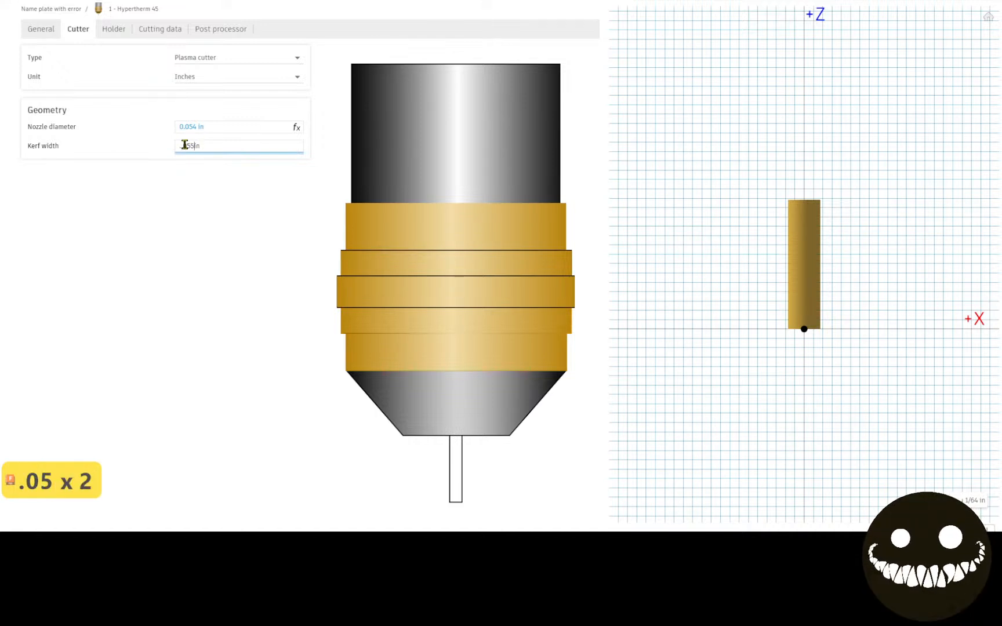
key(Return)
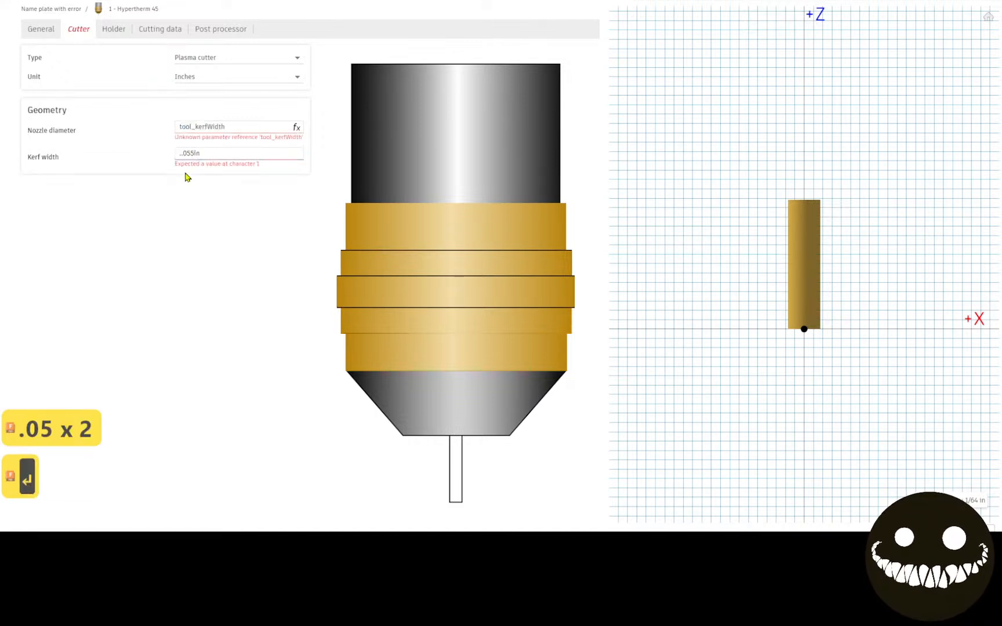
double_click(188, 153)
key(BackSpace)
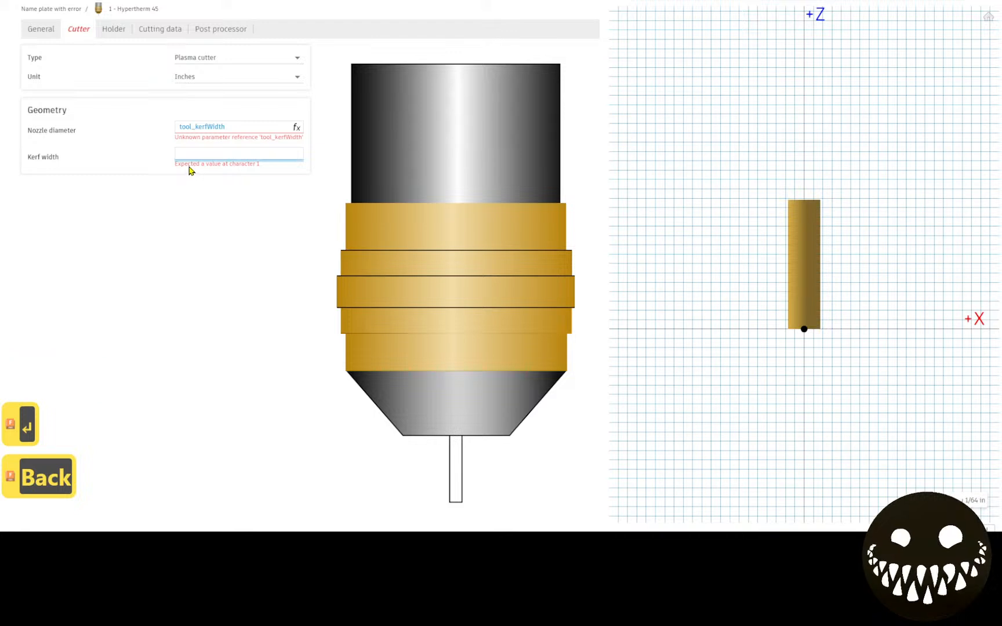
text(.055)
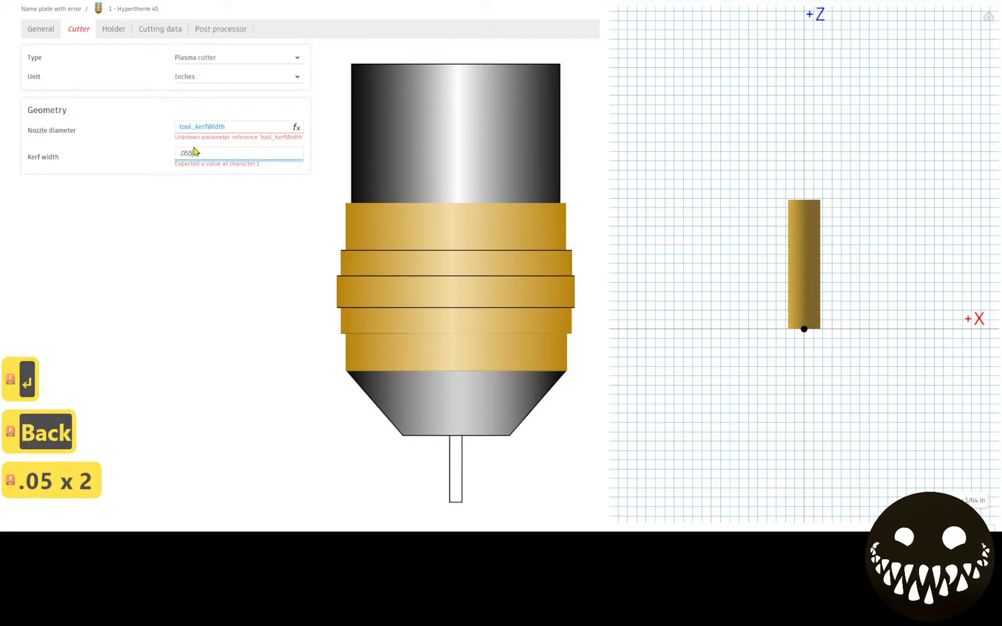
key(Return)
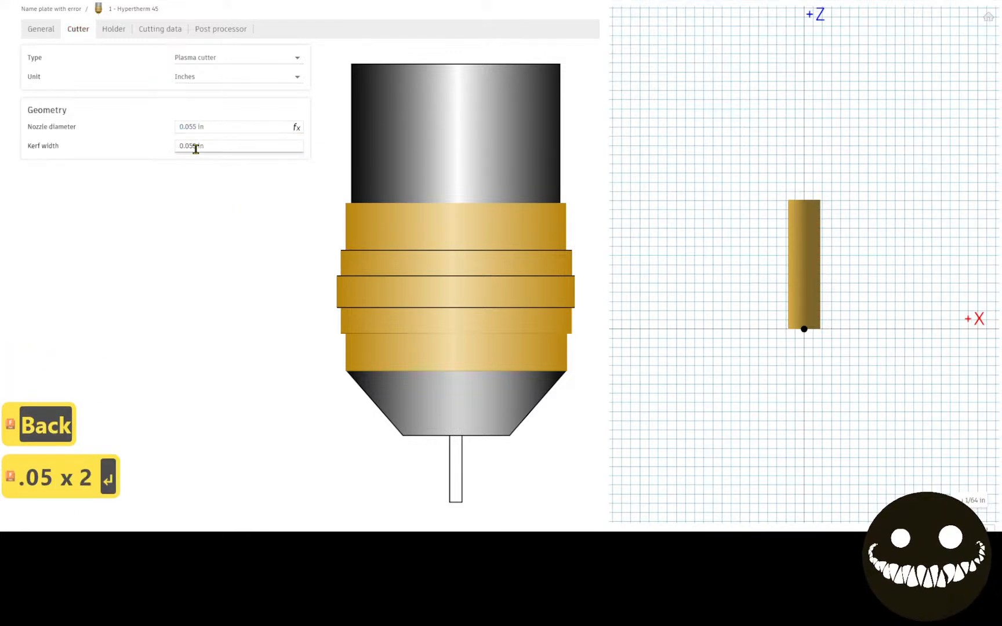
Set the cutter's kerf width to 0.054 in.
double_click(196, 149)
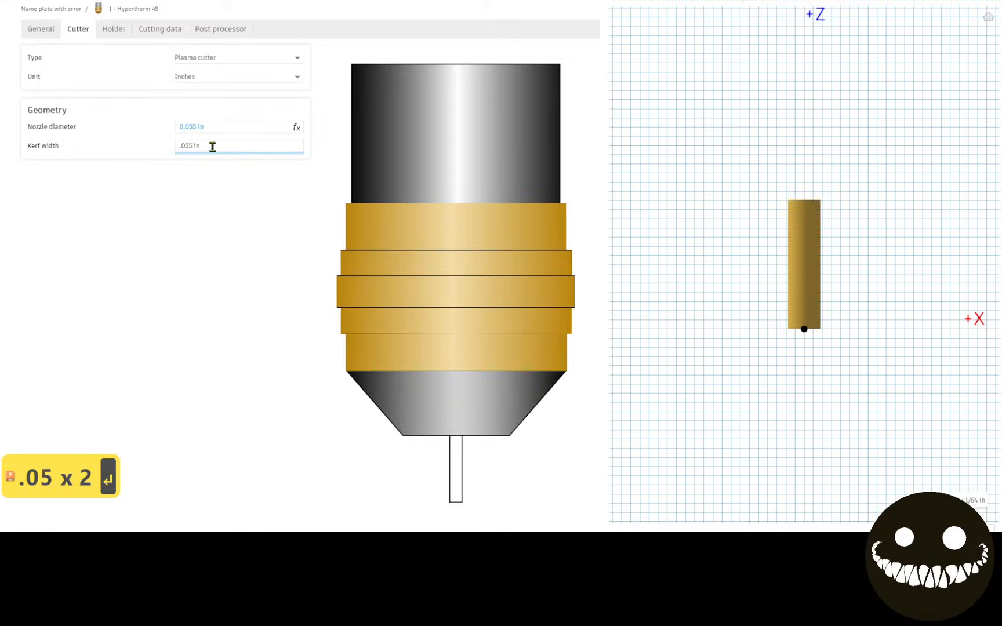
key(BackSpace)
text(4)
key(Return)
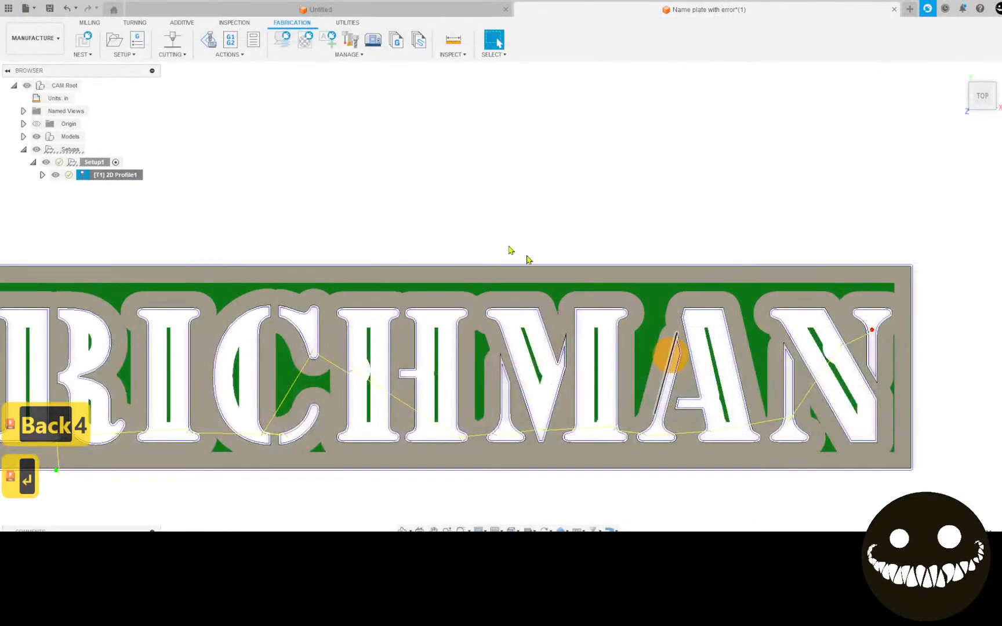
Regenerate the toolpath of the 2D Profile operation with the edited tool, even though it is still marked valid.
middle_drag(546, 269, 570, 190)
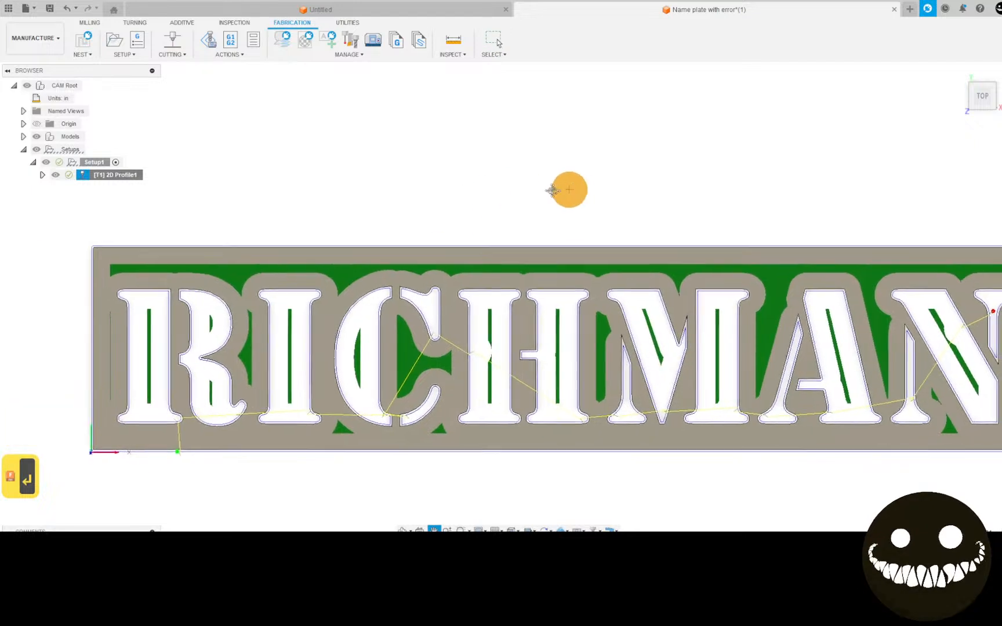
click(223, 57)
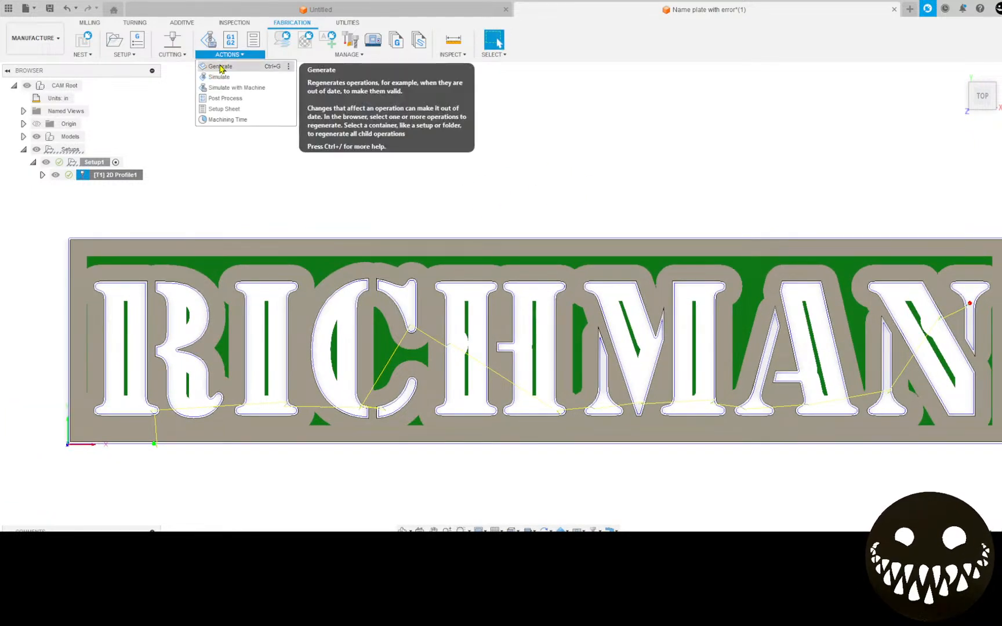
click(220, 68)
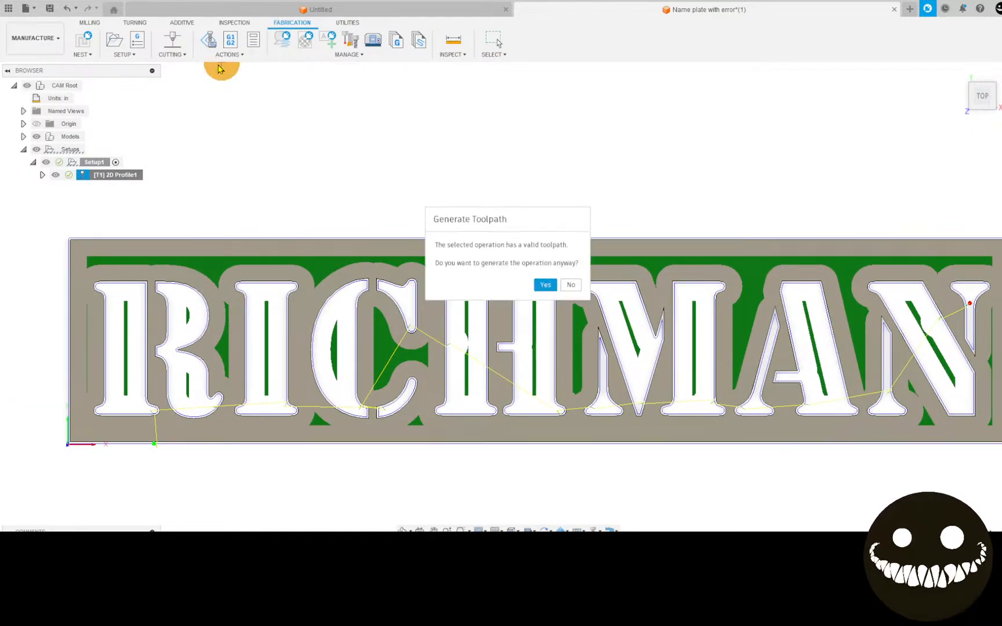
click(545, 285)
Examine the regenerated cut width and lead-ins around the C and along the remaining letters of the name plate.
scroll(544, 280, down, 3)
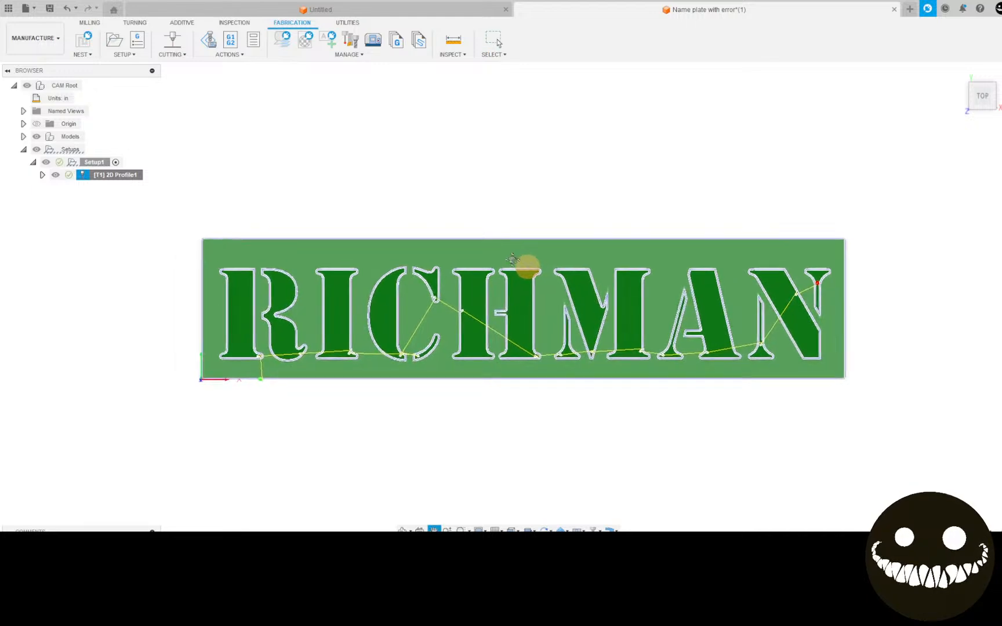
scroll(310, 345, up, 2)
middle_drag(253, 358, 244, 389)
scroll(250, 365, up, 1)
scroll(244, 389, up, 1)
middle_drag(553, 457, 509, 396)
scroll(442, 197, up, 5)
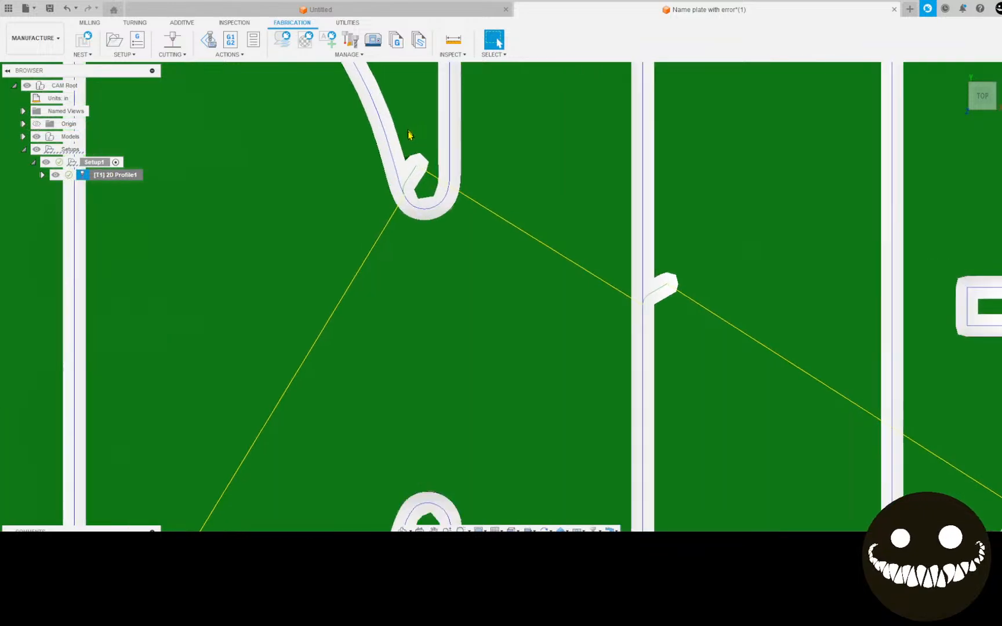
scroll(485, 273, down, 6)
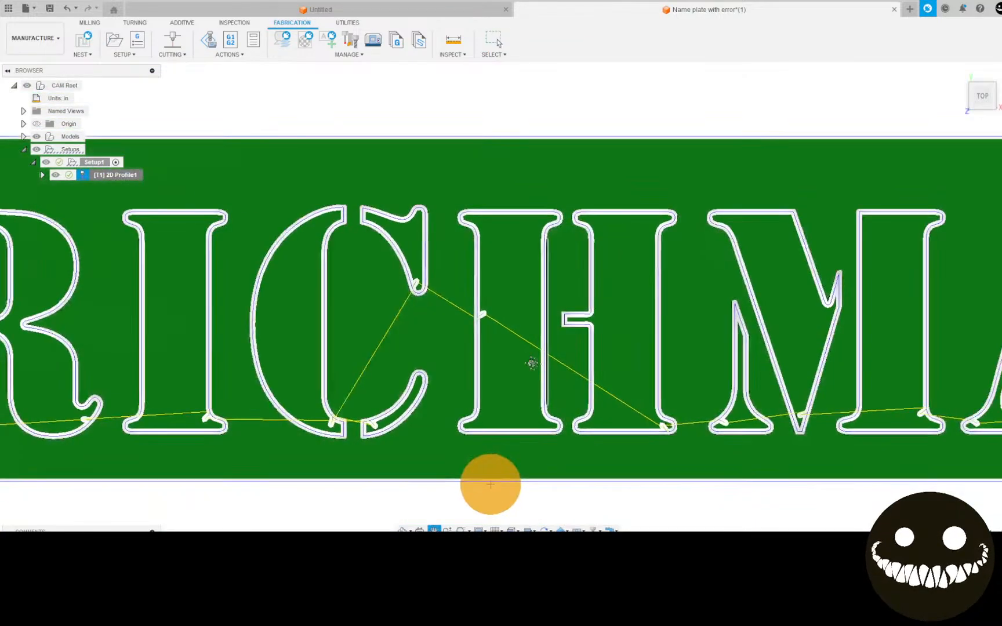
middle_drag(490, 484, 204, 425)
middle_drag(526, 284, 264, 271)
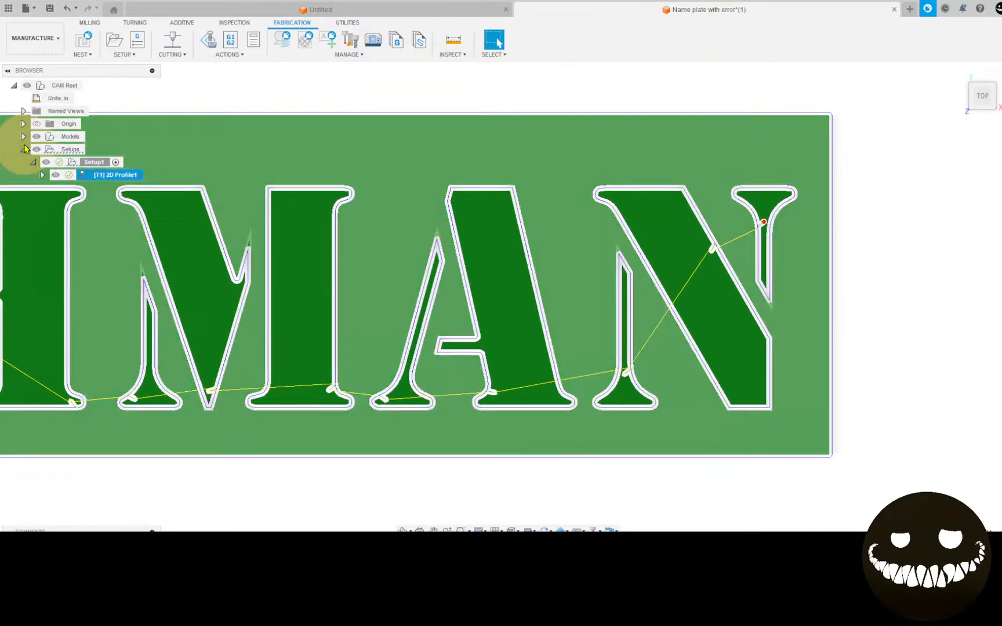
Open Setup1 for editing, check the stock origin corner of the plate and bring up the stock settings.
right_click(105, 162)
click(127, 170)
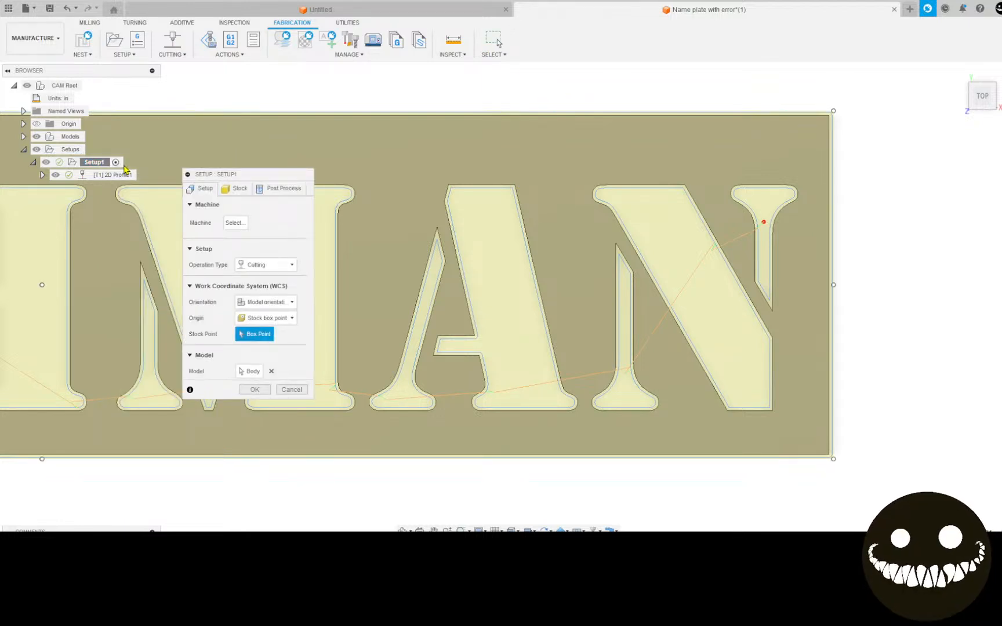
middle_drag(454, 253, 911, 219)
scroll(655, 297, down, 5)
middle_drag(594, 345, 691, 391)
scroll(539, 375, up, 4)
middle_drag(533, 386, 752, 285)
click(235, 188)
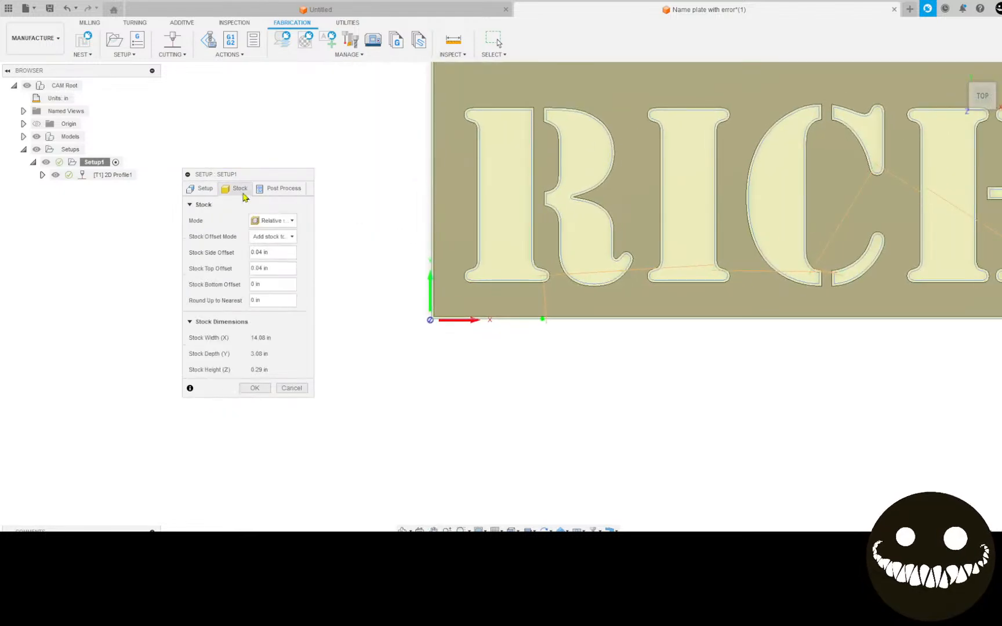
Set the stock top offset to 0.00 in and save it as the user default.
click(261, 266)
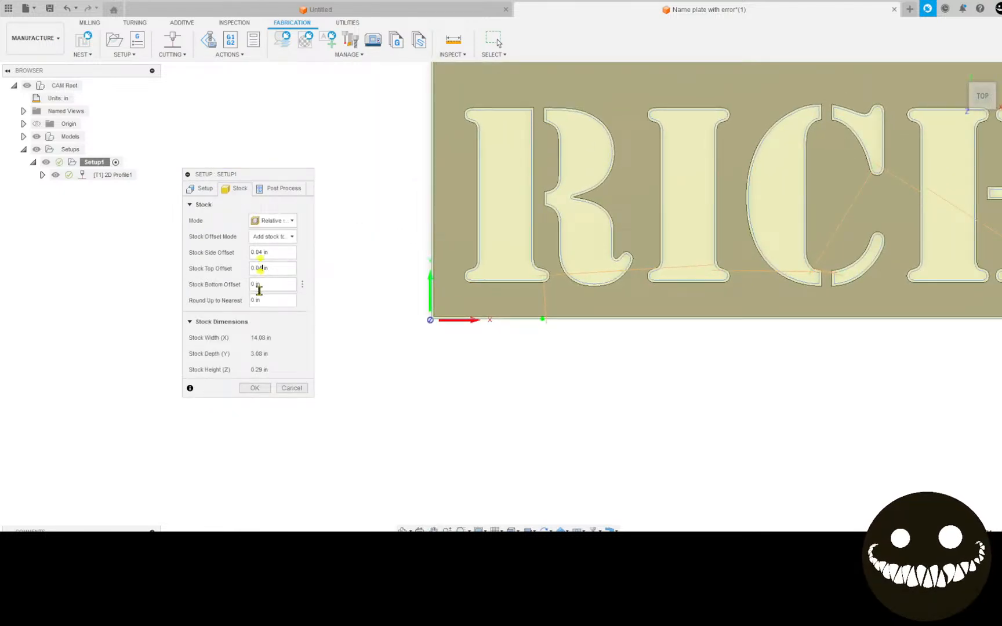
key(BackSpace)
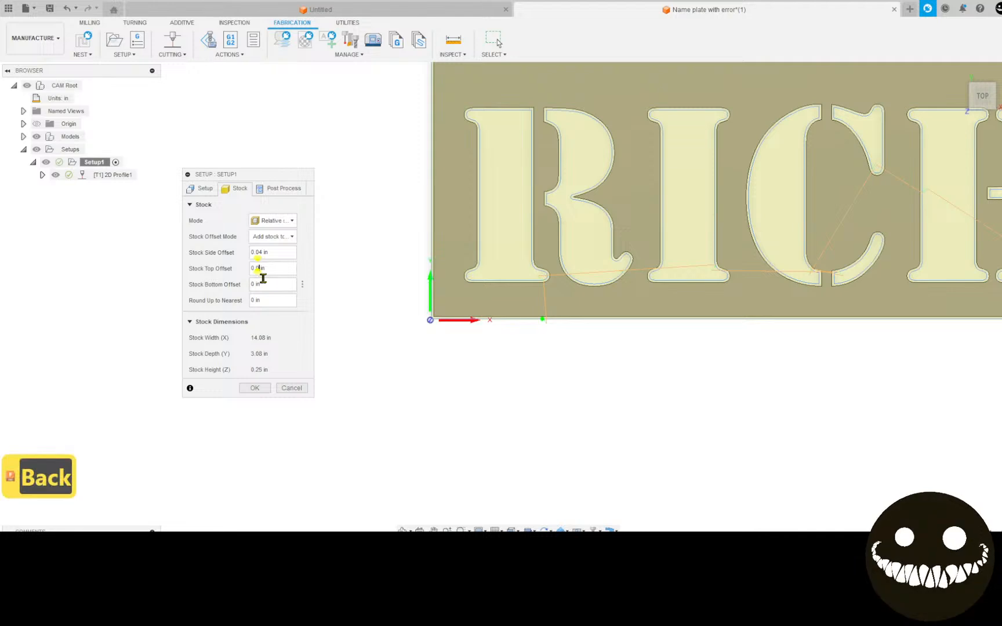
text(0)
click(303, 269)
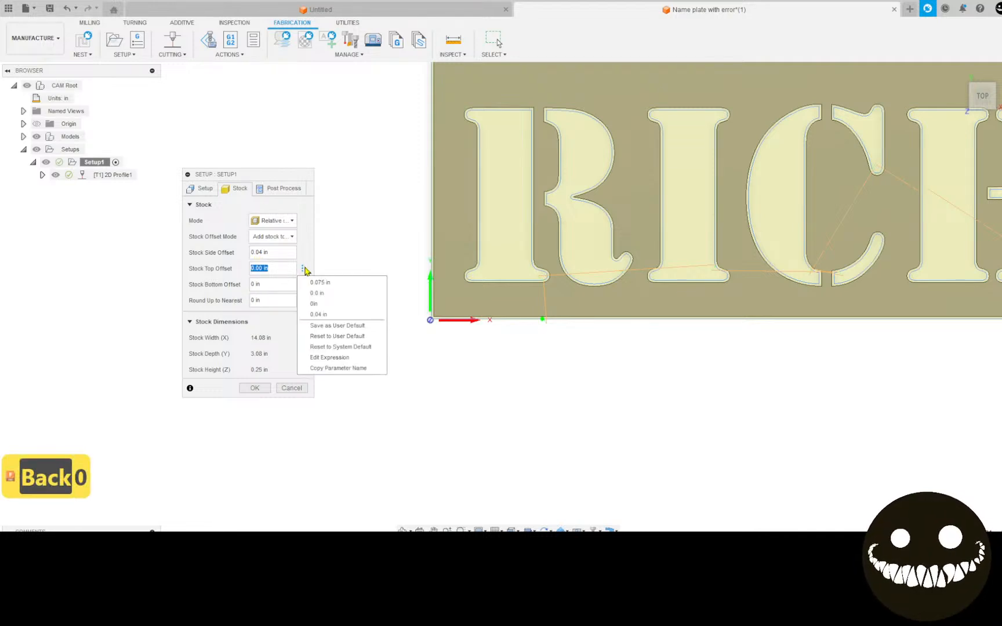
click(363, 328)
Set Setup1's stock side offset to 0.025 in and check the stock edge around the plate.
click(280, 249)
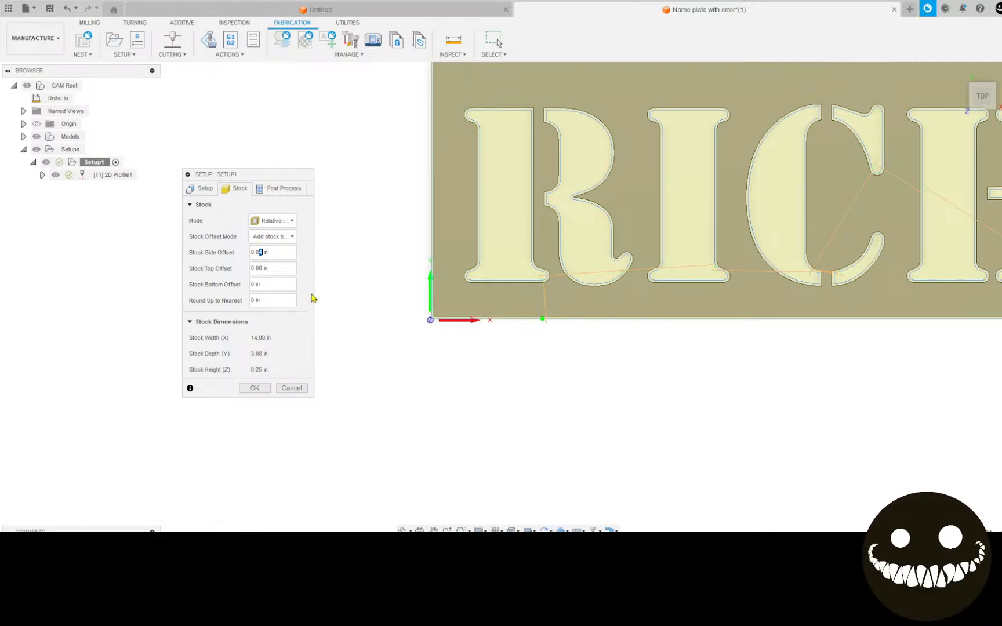
text(25)
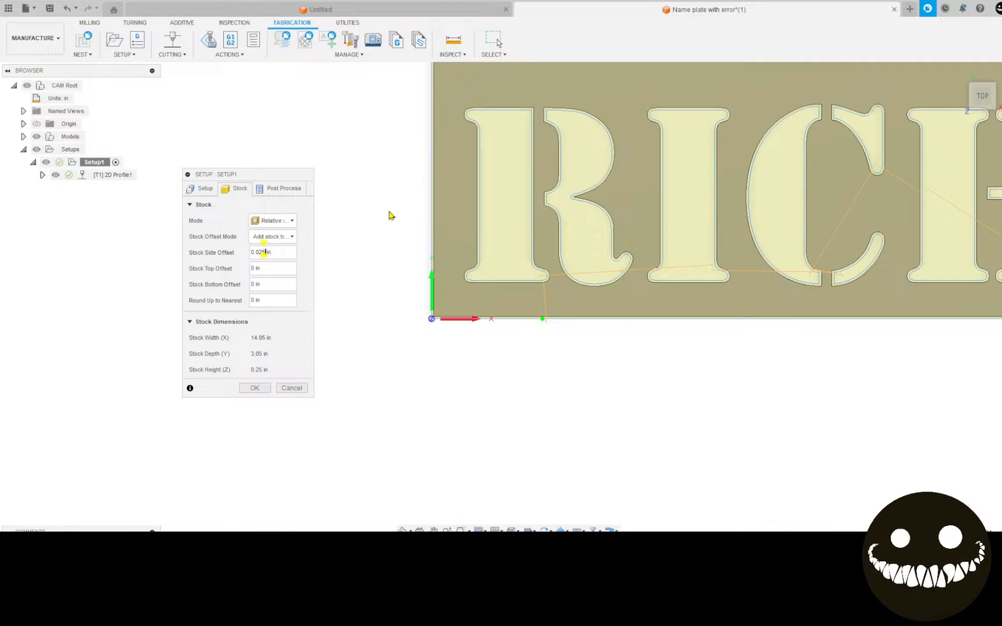
middle_drag(374, 226, 347, 307)
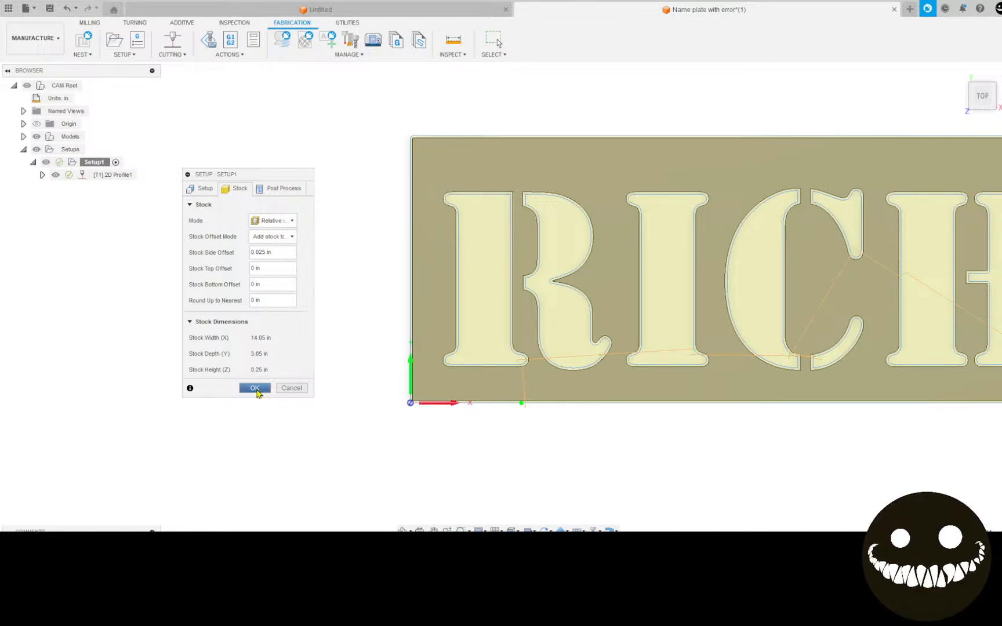
Set Setup1's program name to the plate's lettering followed by "plate" and accept the setup changes.
click(290, 189)
double_click(274, 221)
text(Program)
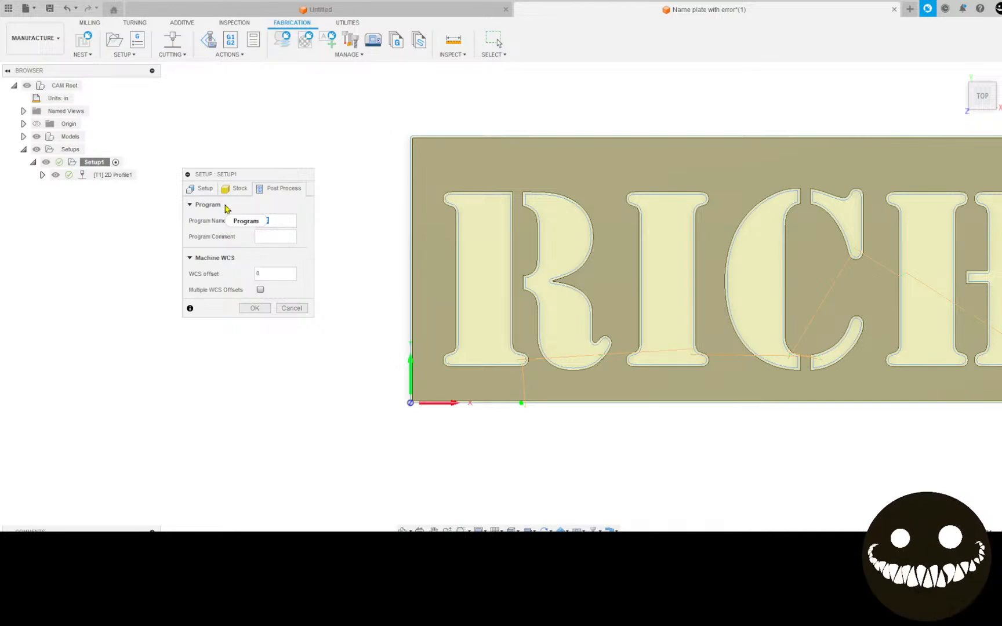
text(RICHM)
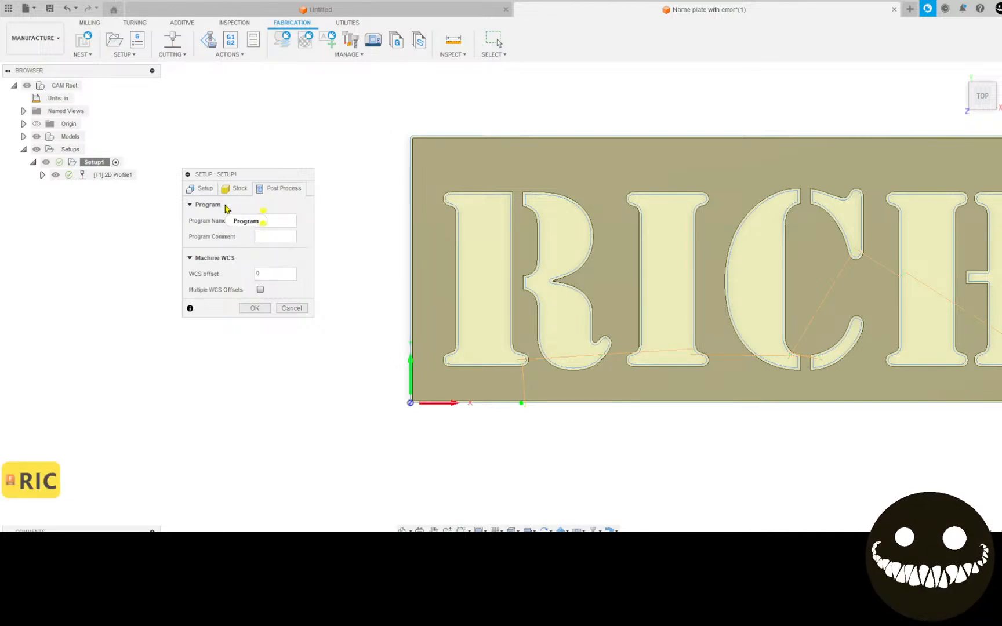
text(AN)
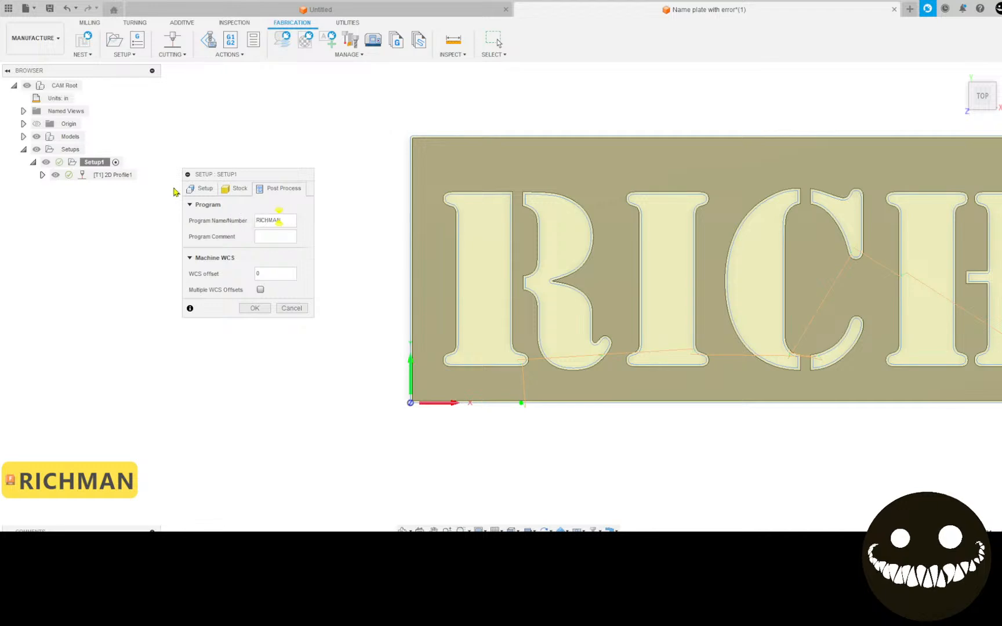
text( plat)
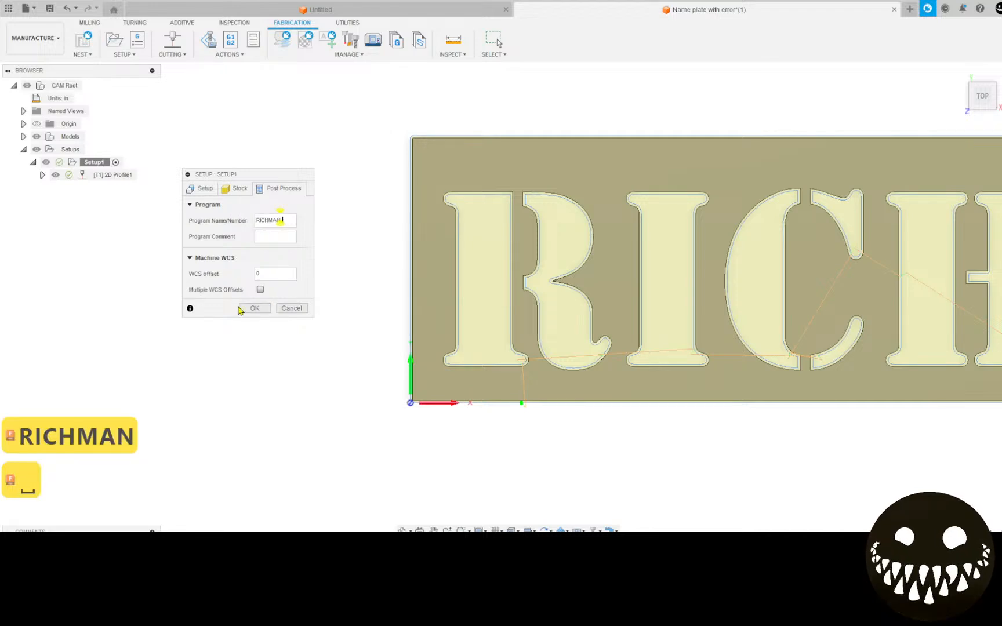
text(e)
key(Return)
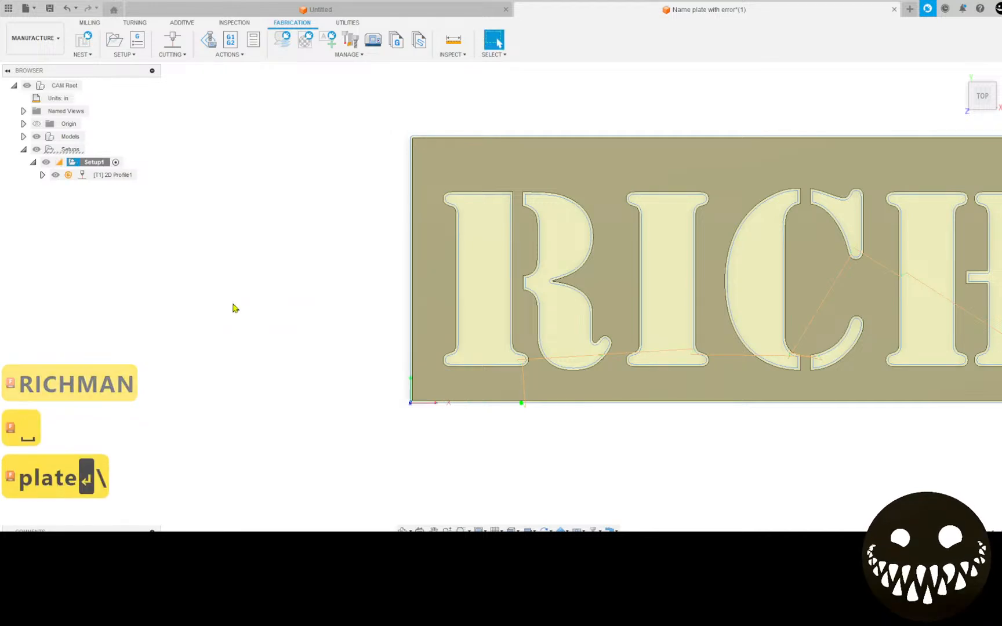
Regenerate Setup1's outdated toolpath, play its cutting simulation in an isometric view and exit the simulation.
click(215, 57)
click(219, 69)
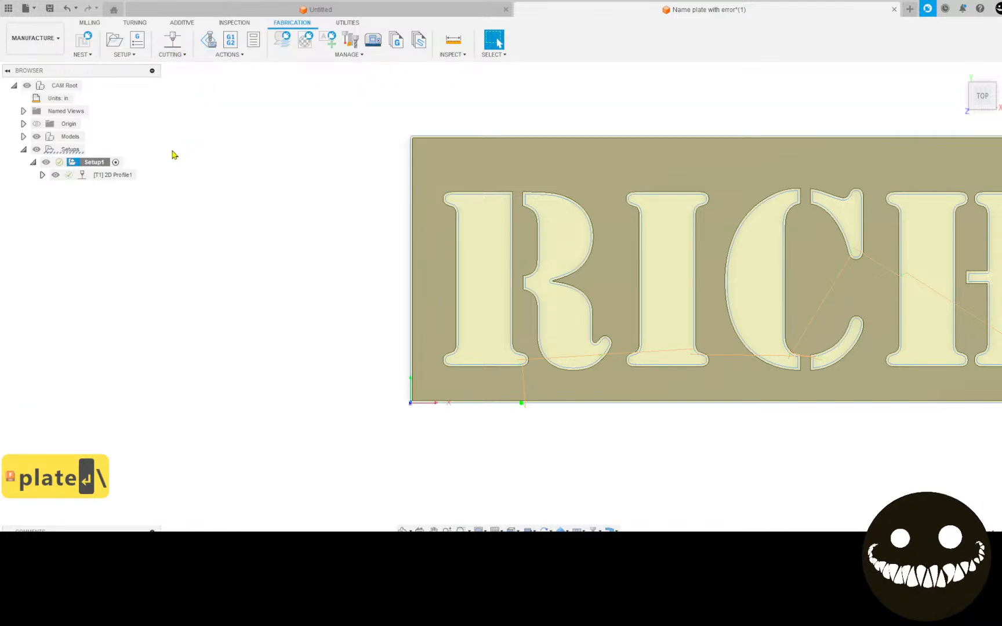
scroll(293, 263, down, 3)
middle_drag(364, 325, 157, 348)
click(209, 39)
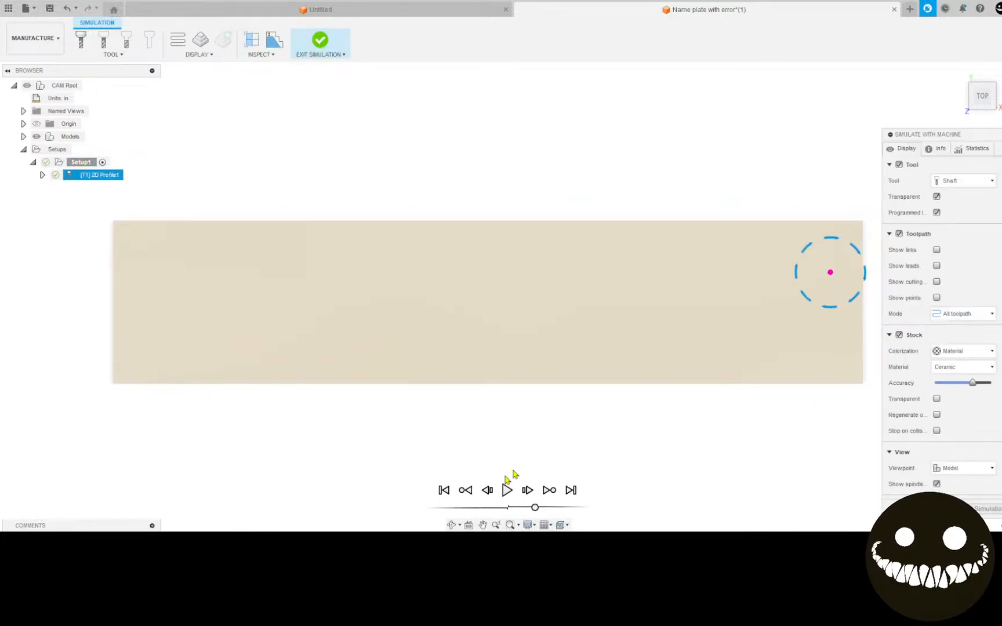
click(959, 71)
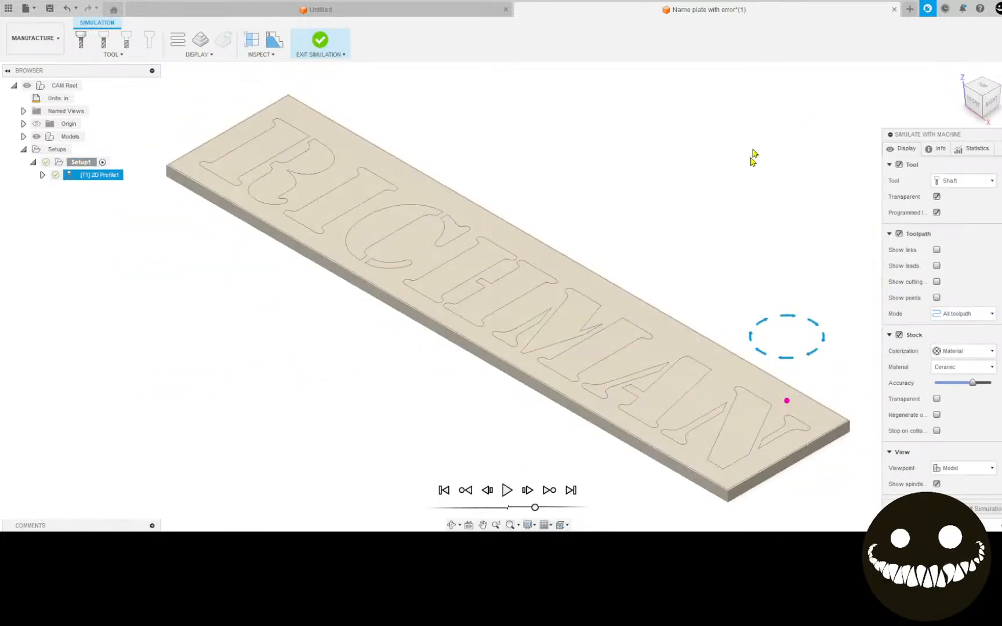
click(506, 494)
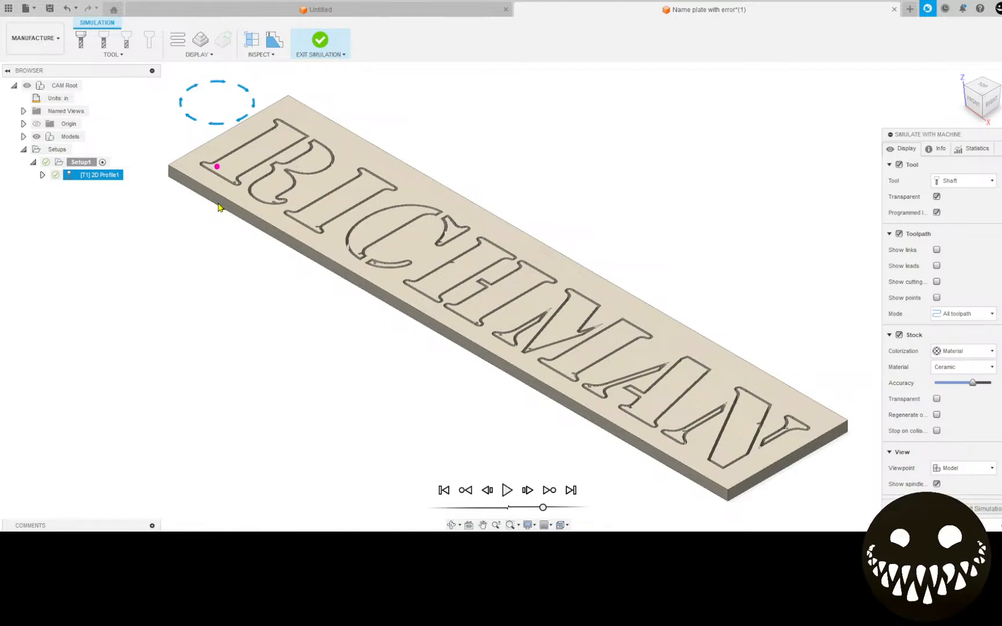
right_click(114, 177)
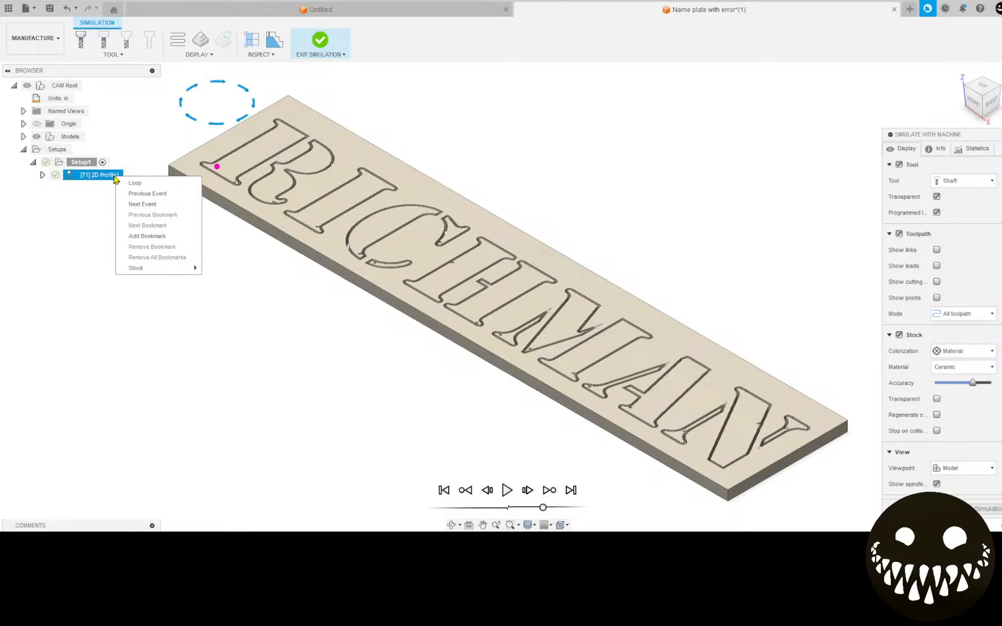
click(149, 159)
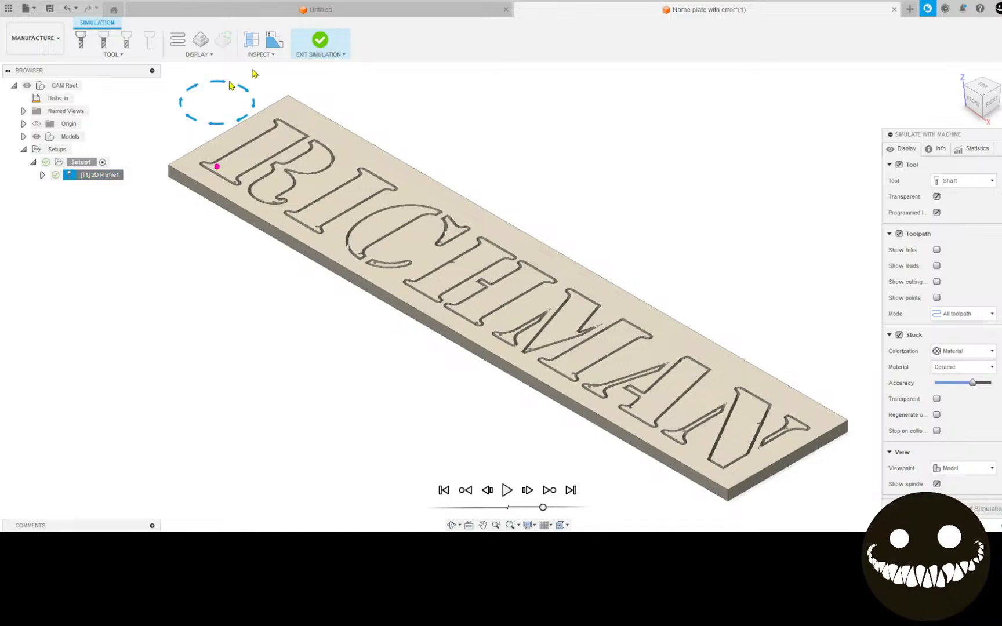
click(319, 41)
Examine the 2D Profile operation's toolpath data for its rapid, lead-in and cutting moves, coordinates and feedrates.
right_click(106, 177)
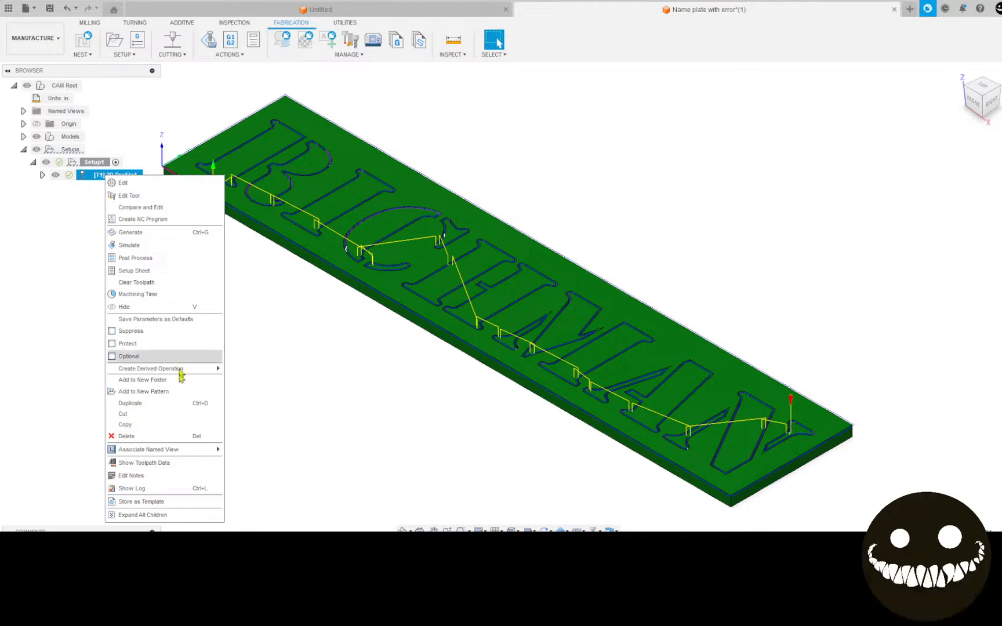
click(164, 464)
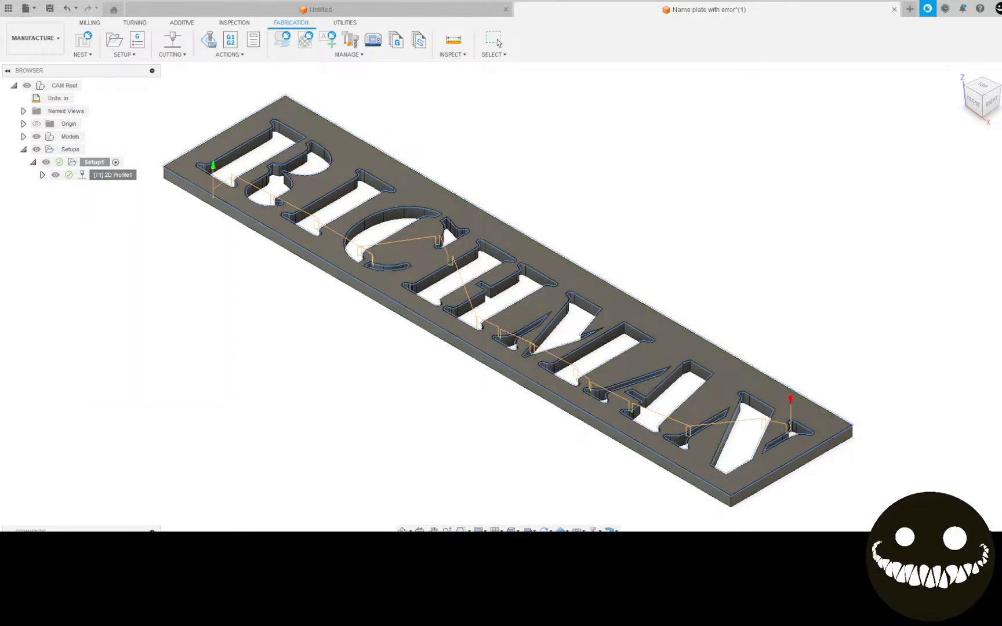
drag(557, 197, 640, 97)
click(492, 159)
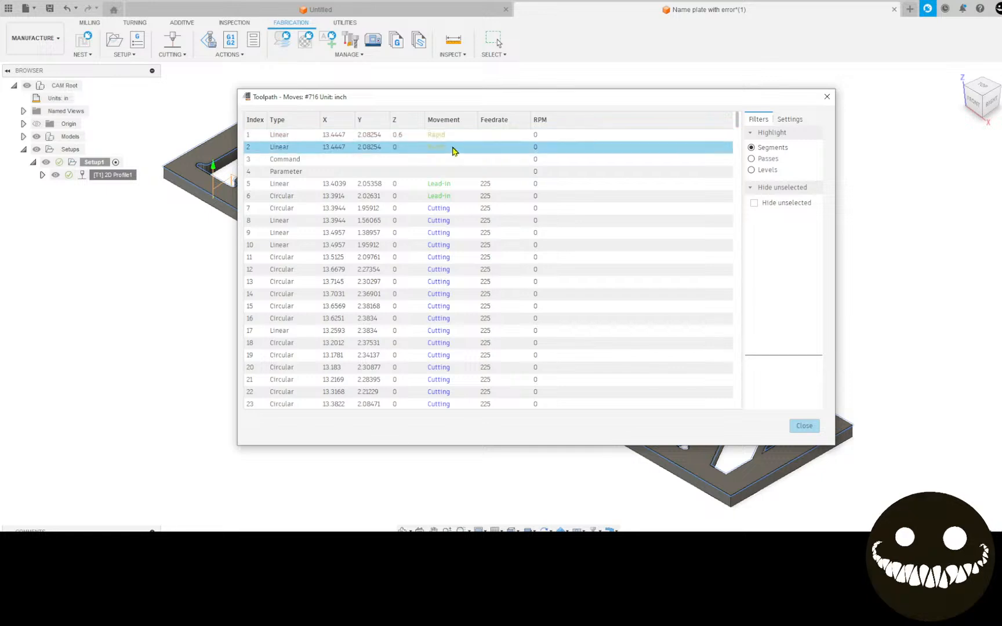
scroll(449, 194, down, 5)
scroll(449, 193, up, 5)
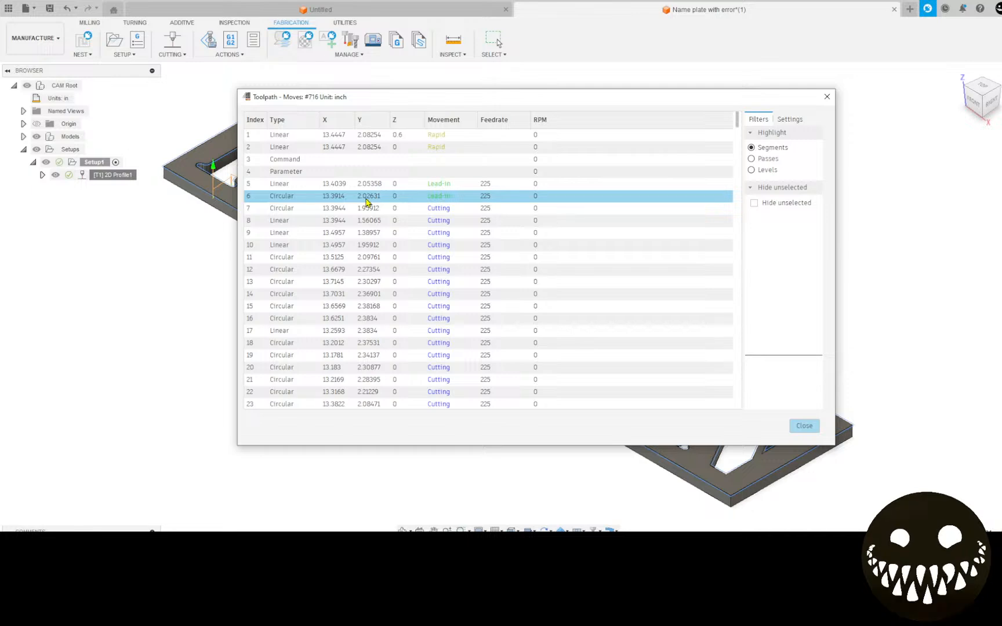
scroll(452, 203, down, 2)
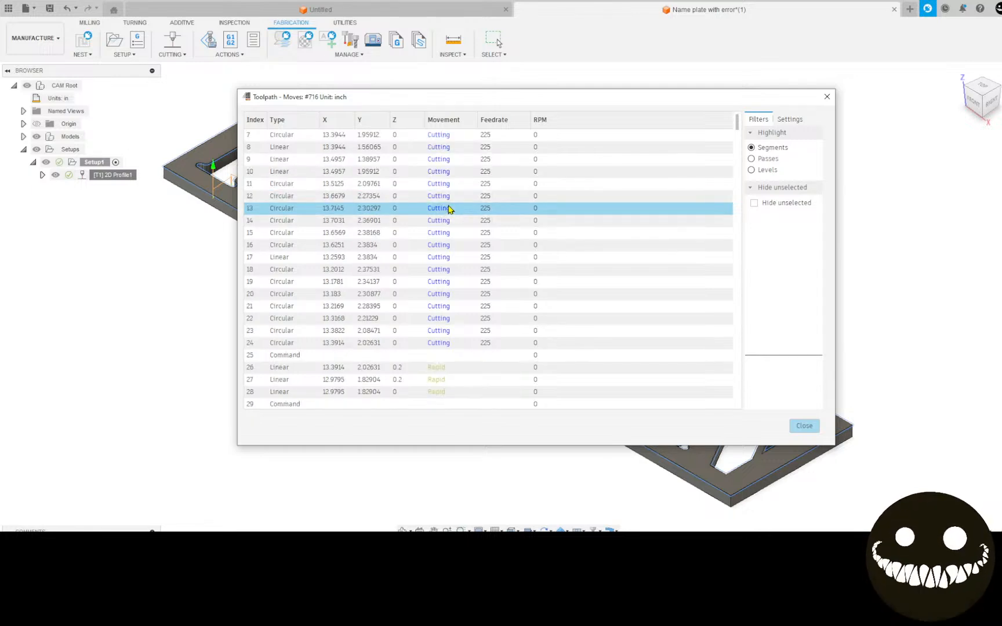
scroll(462, 162, down, 6)
scroll(458, 172, down, 16)
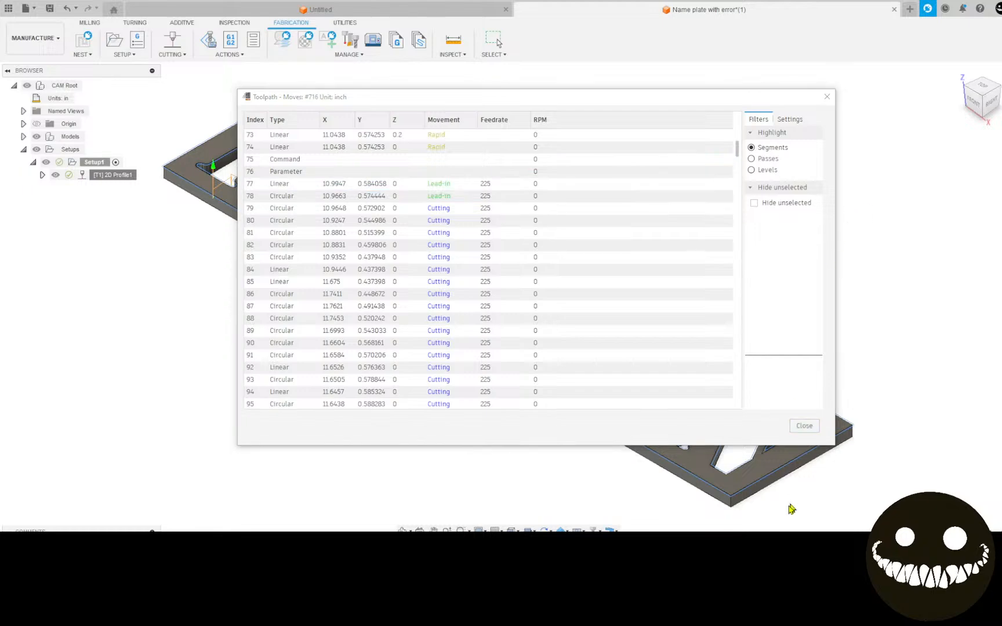
click(804, 426)
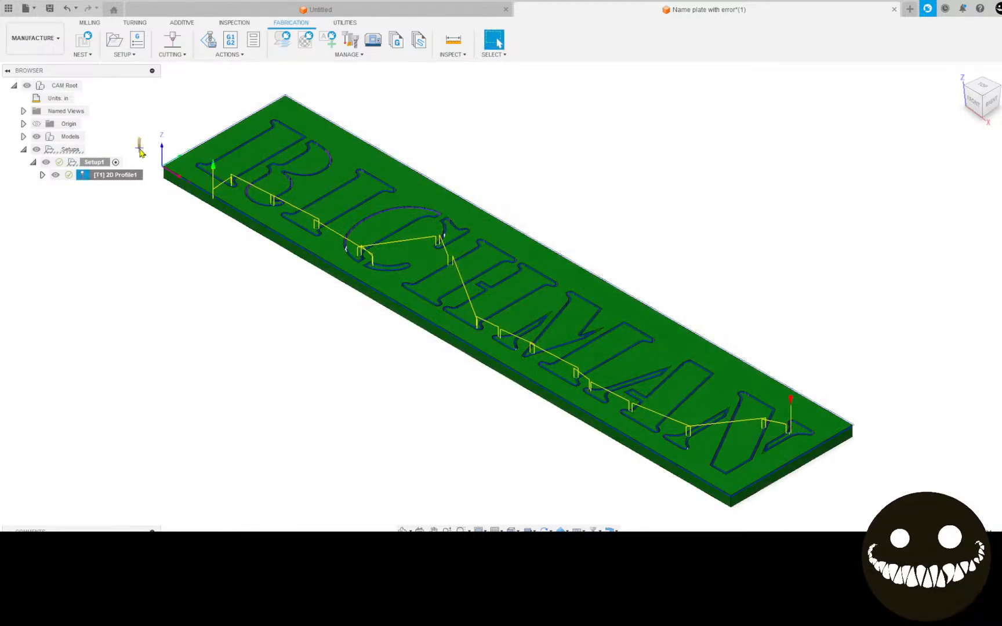
Reopen the 2D Profile operation, try a passes tolerance of 0.004 in and discard the edit.
scroll(171, 185, up, 5)
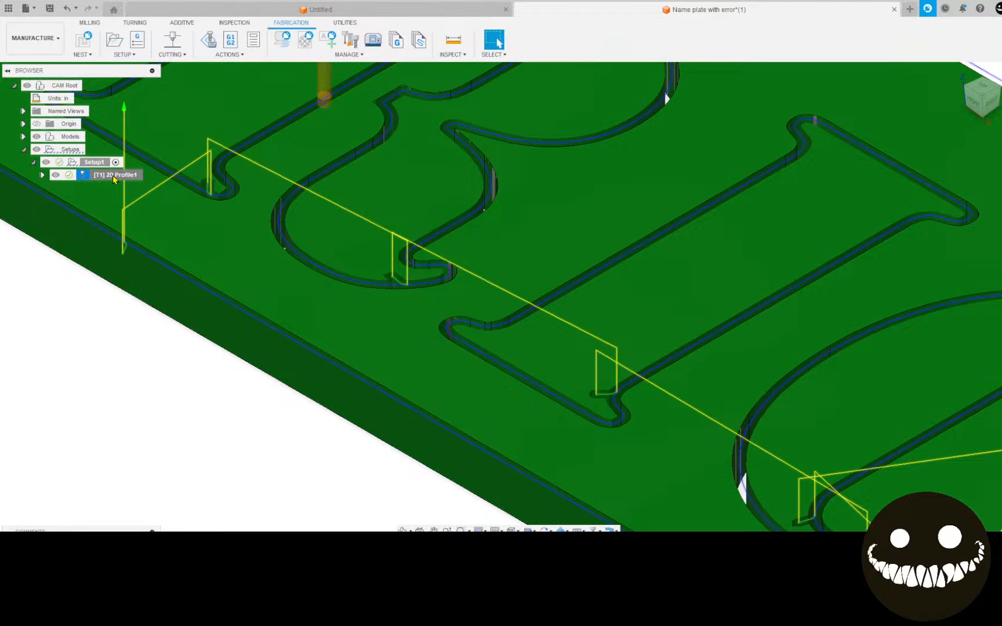
right_click(114, 180)
click(135, 188)
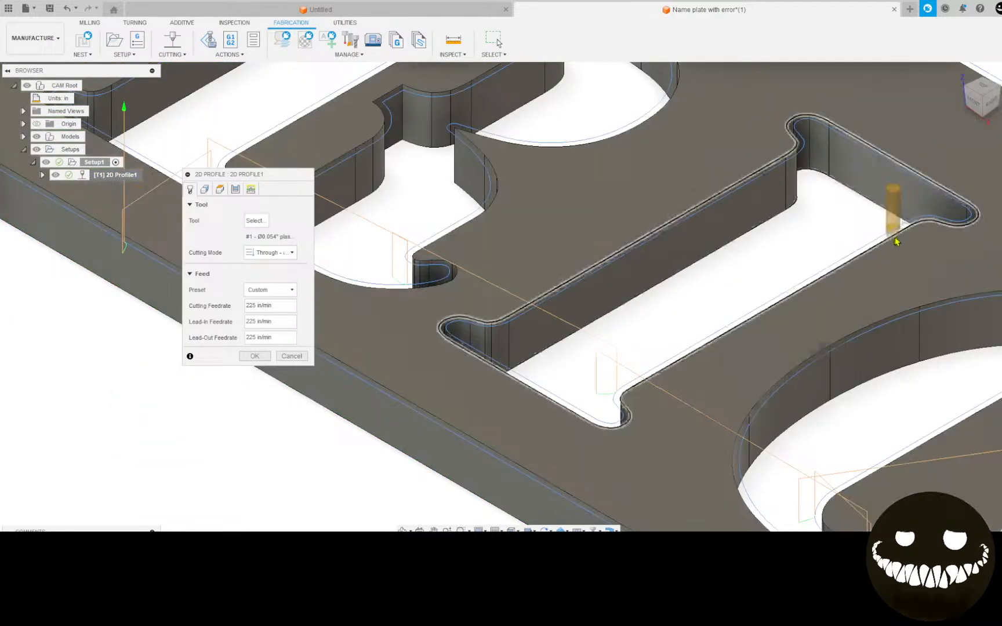
scroll(896, 241, down, 5)
click(205, 190)
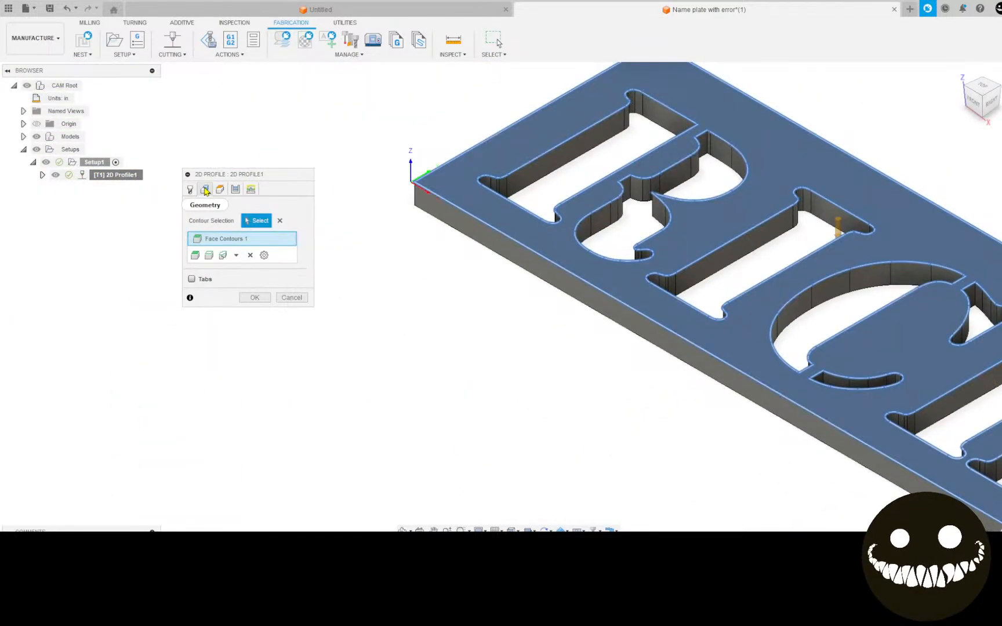
click(221, 190)
click(235, 190)
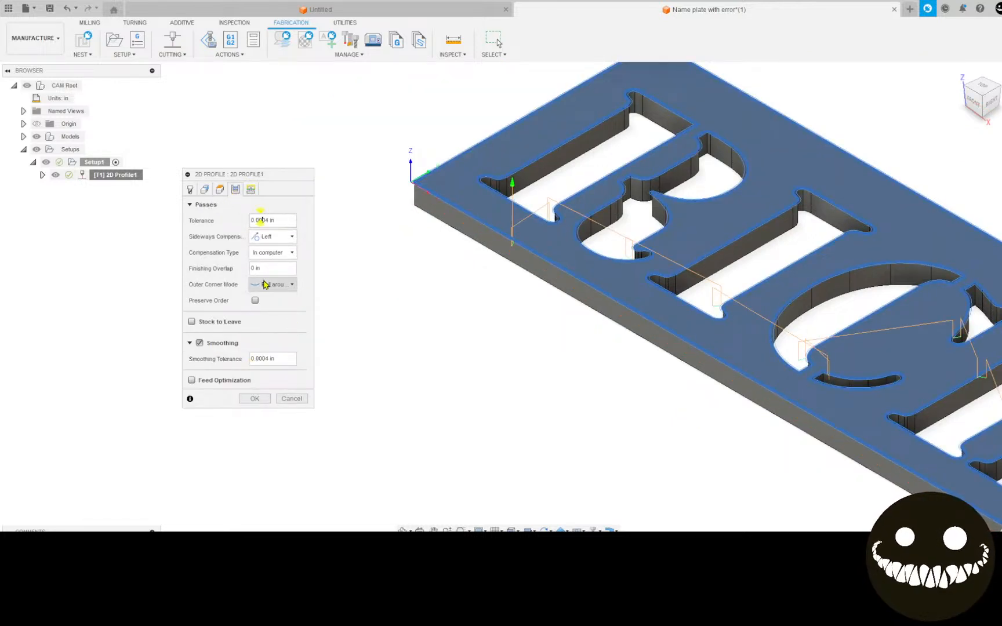
key(BackSpace)
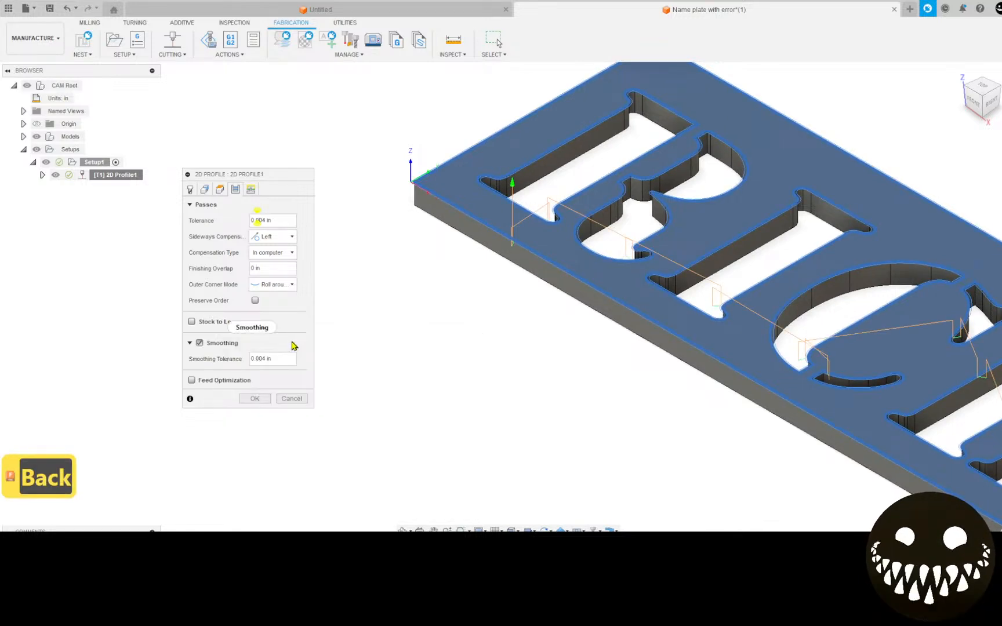
click(291, 399)
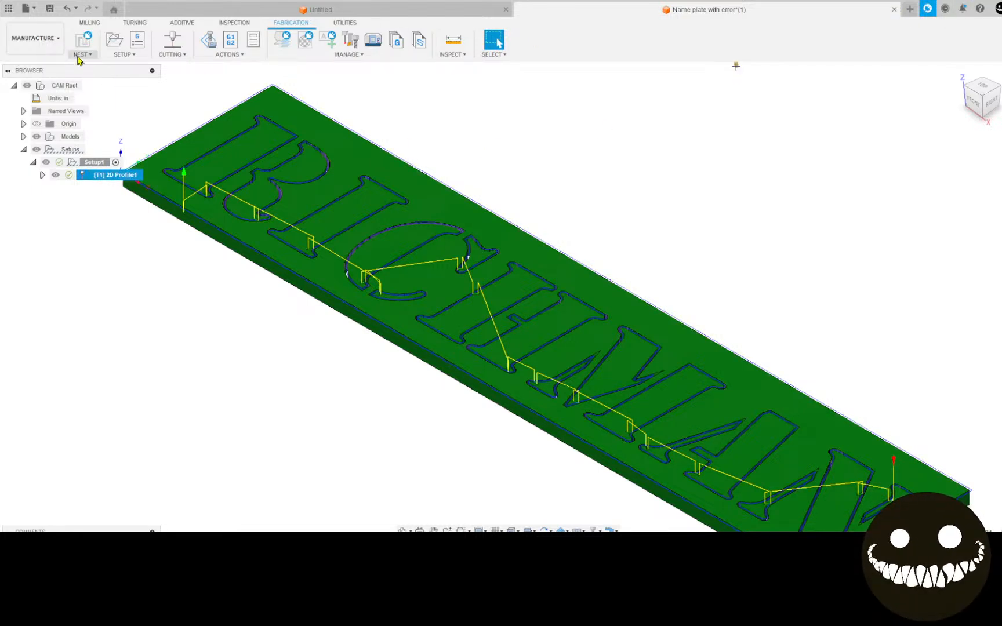
Save the document in Admin Project under the name "Name plate with error tin mod".
click(50, 8)
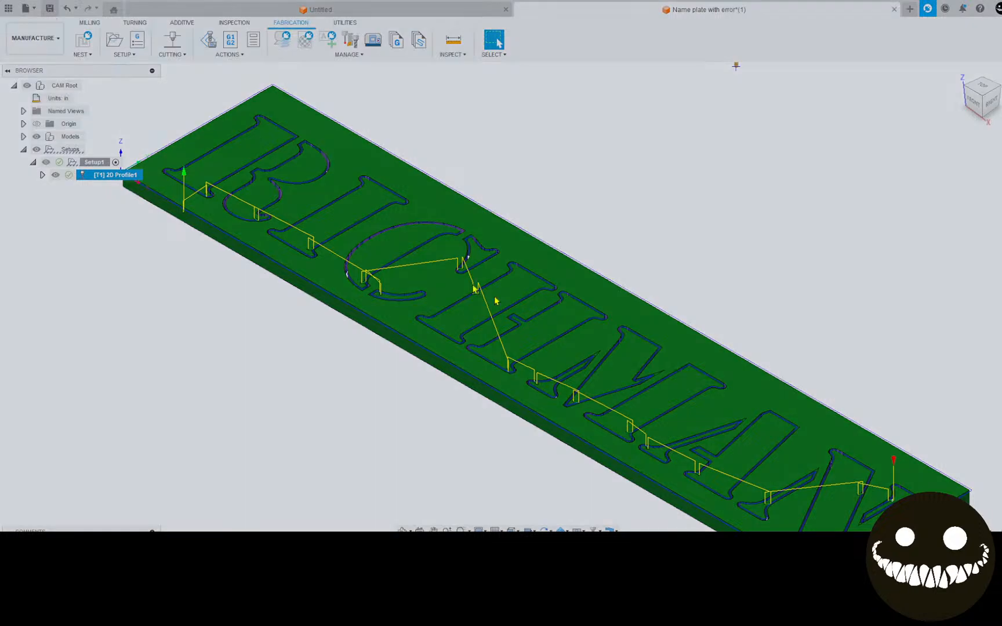
click(418, 147)
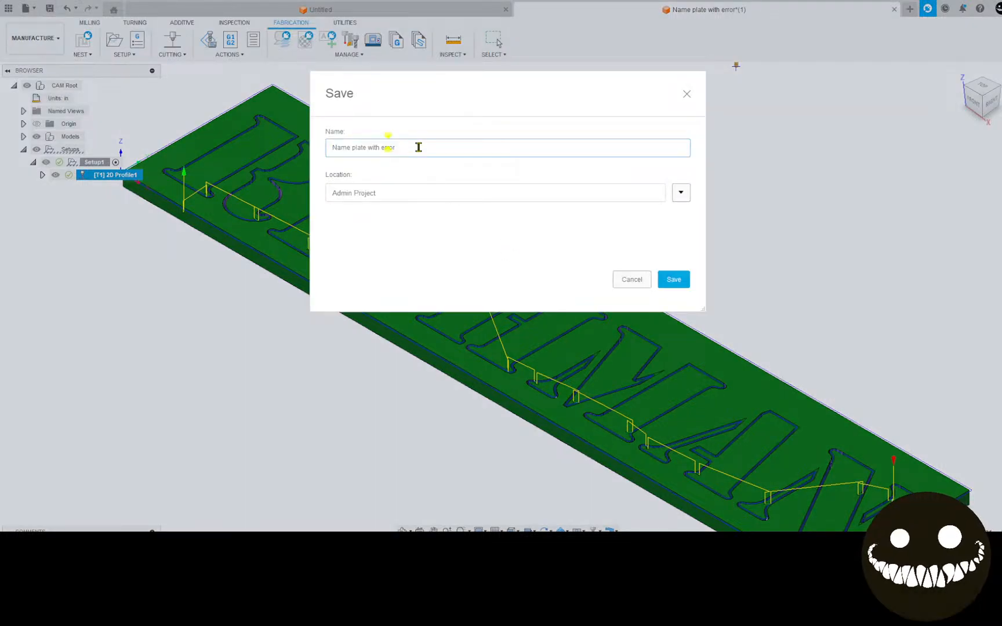
text(tin m,)
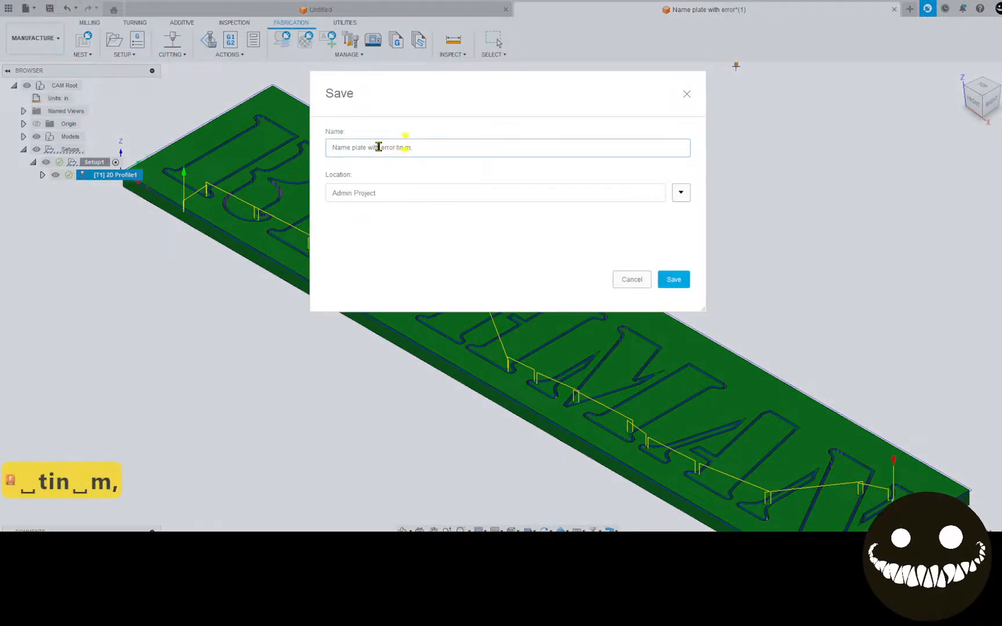
key(BackSpace)
text(od)
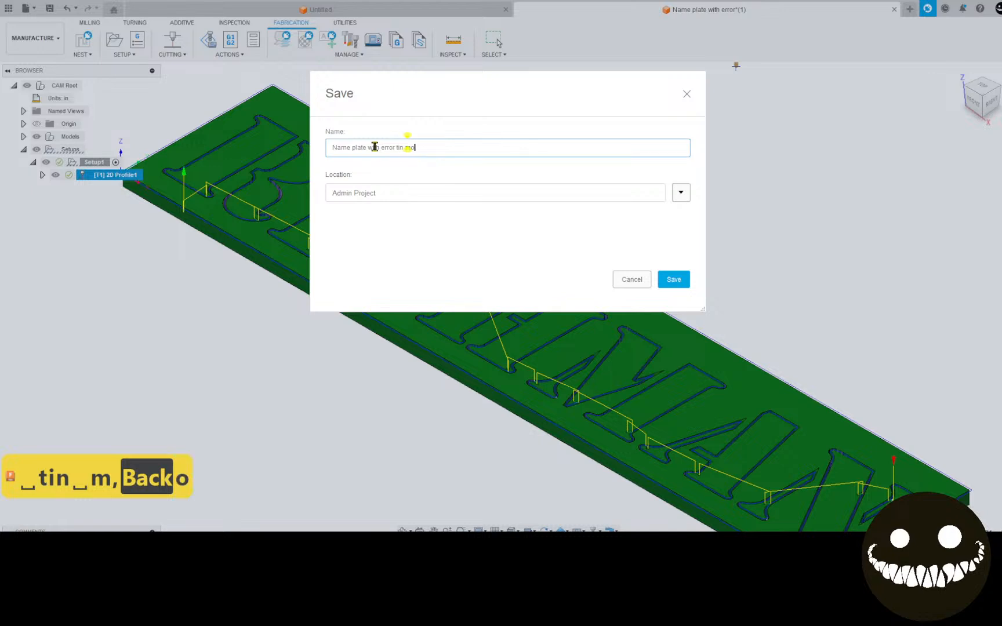
click(674, 279)
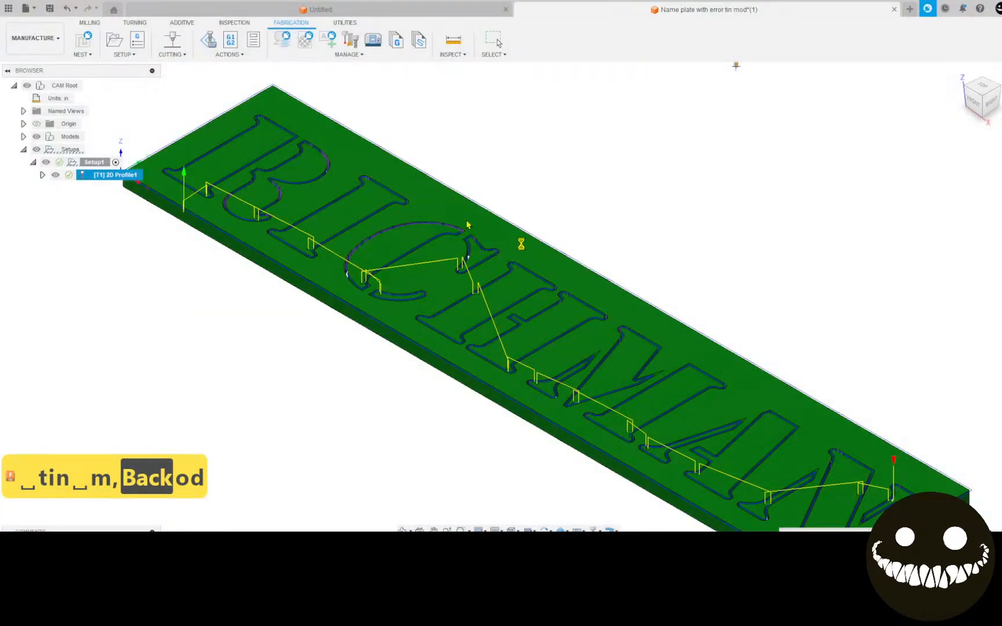
Export the saved name plate as the file "Name plate with error tin mod v0.f3d".
click(26, 9)
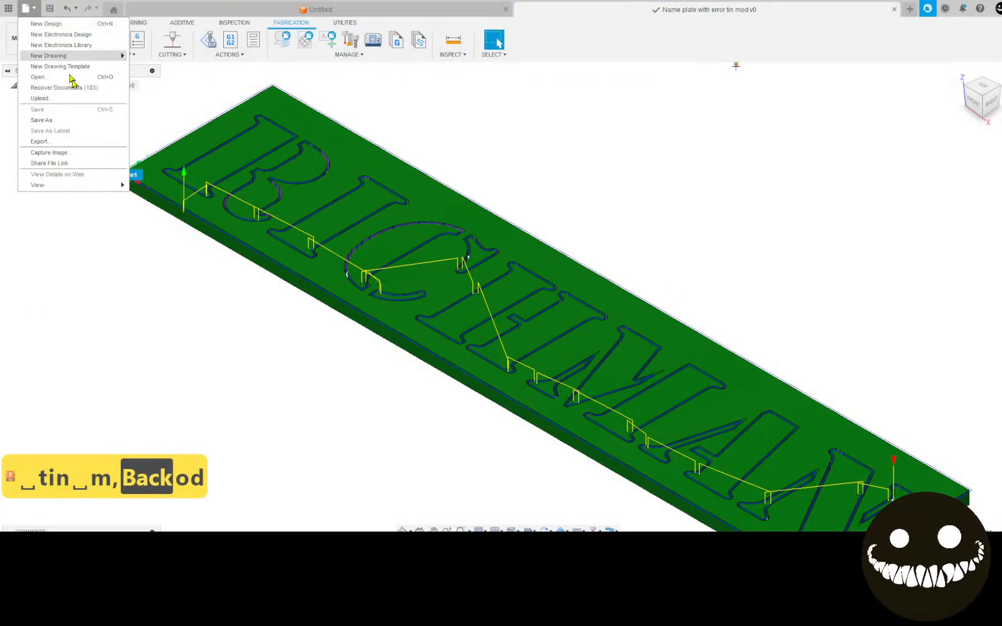
click(81, 142)
click(672, 289)
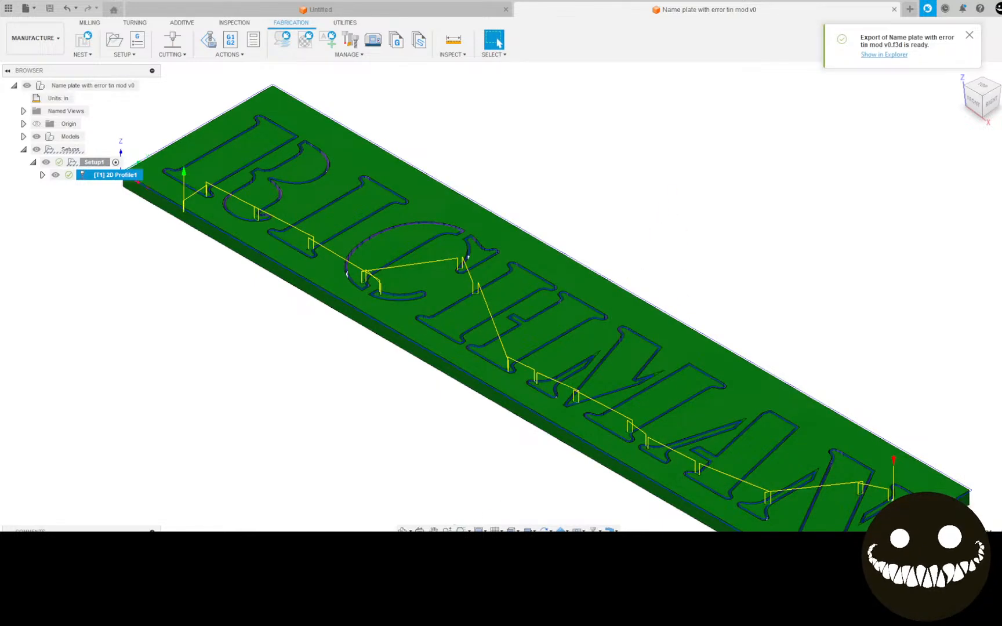
scroll(616, 351, down, 1)
middle_drag(627, 336, 587, 301)
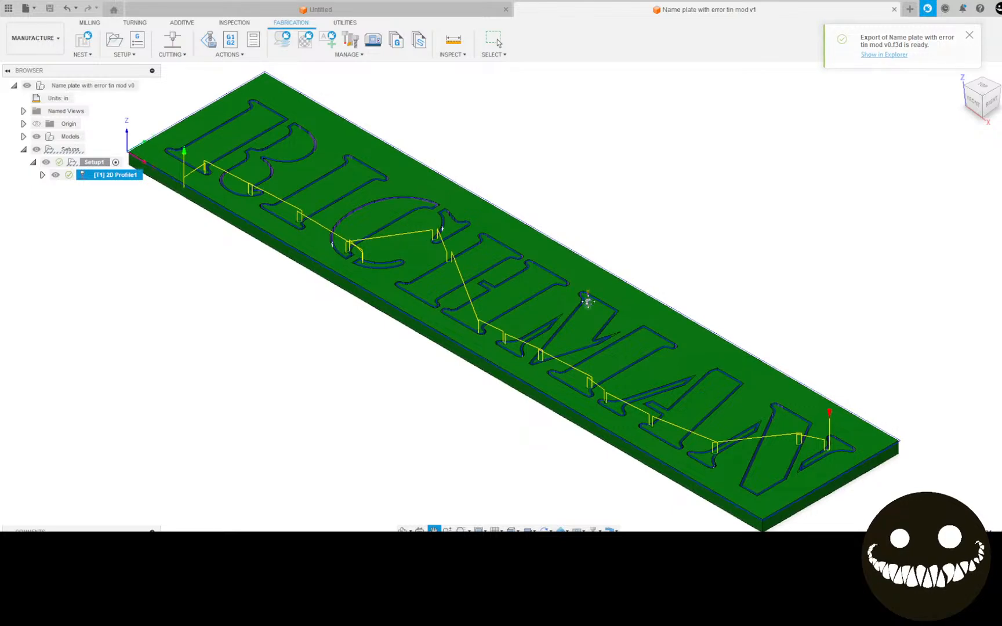
From the top view, inspect the H's lead-in and reopen the 2D Profile operation to review its lead-in radius, sweep angle and distance.
click(990, 90)
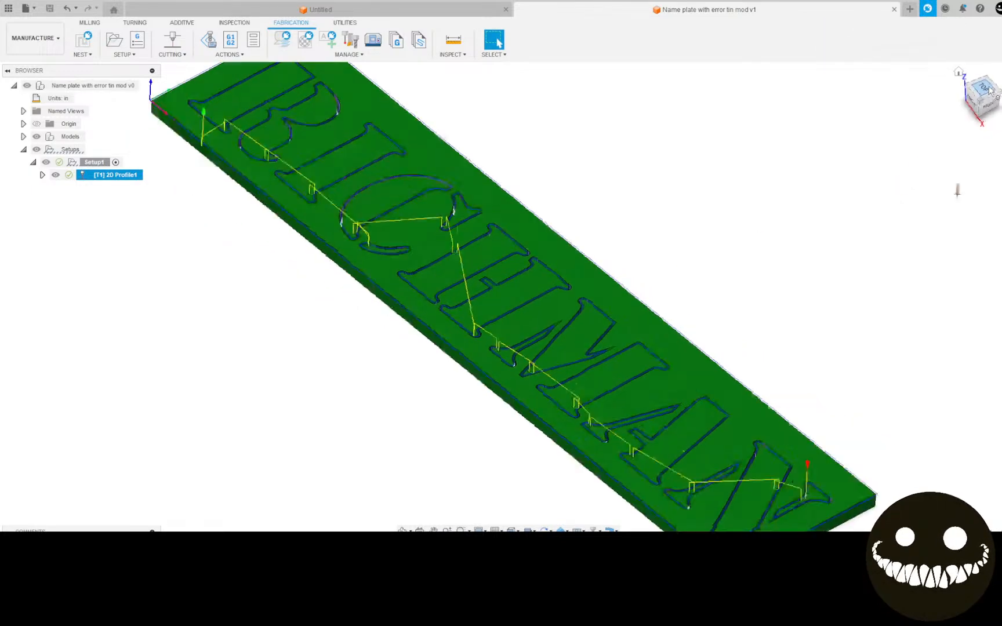
click(995, 68)
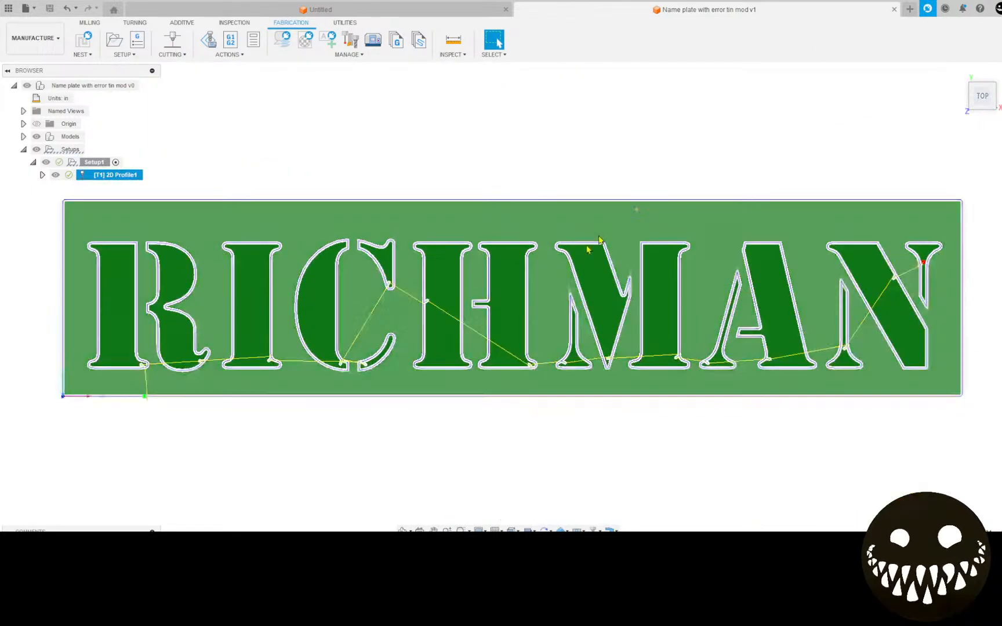
scroll(399, 335, up, 10)
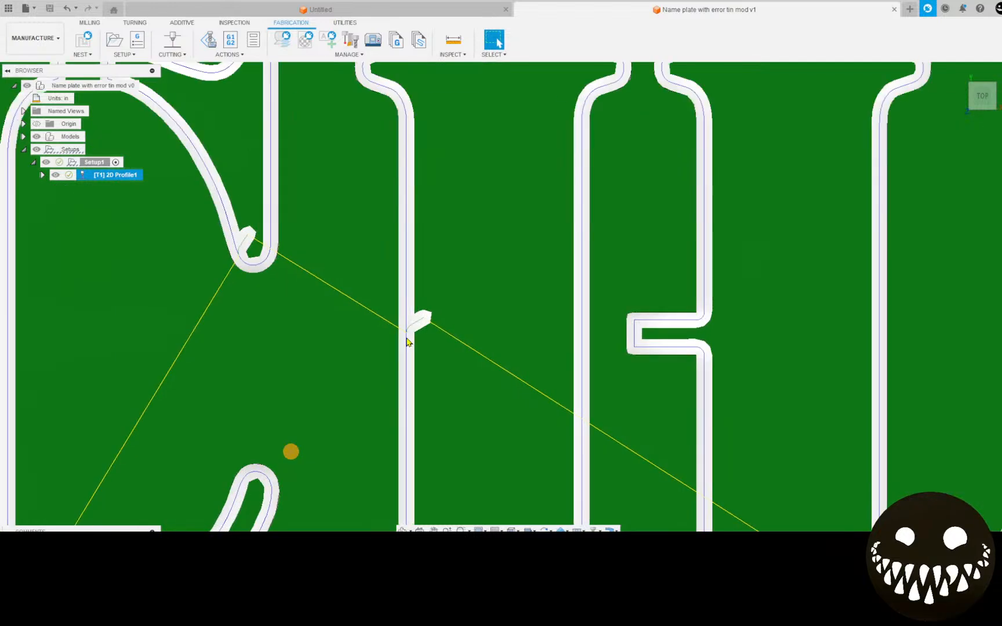
scroll(475, 320, up, 2)
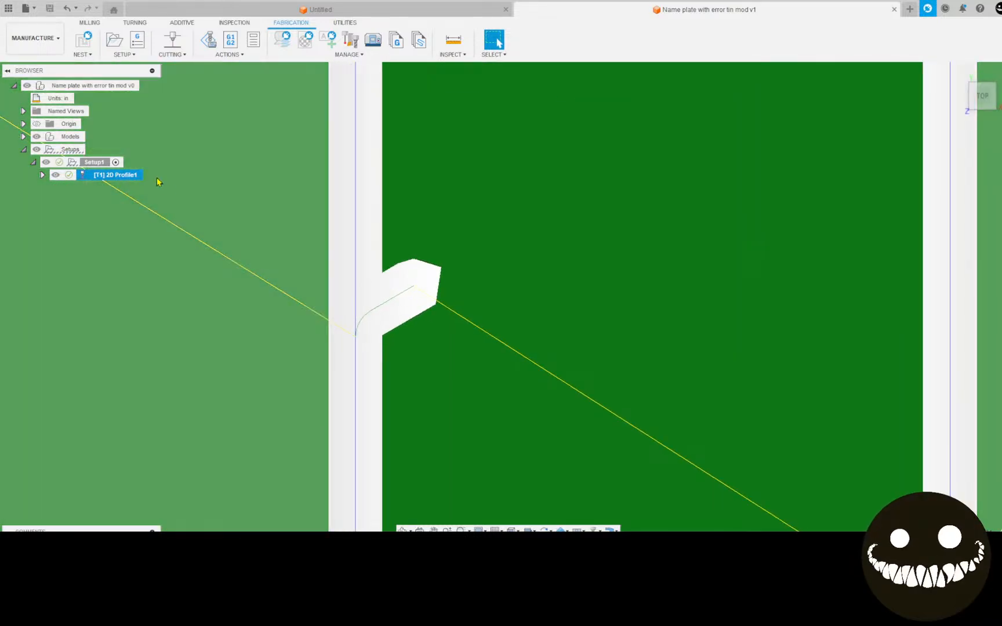
right_click(131, 173)
click(149, 185)
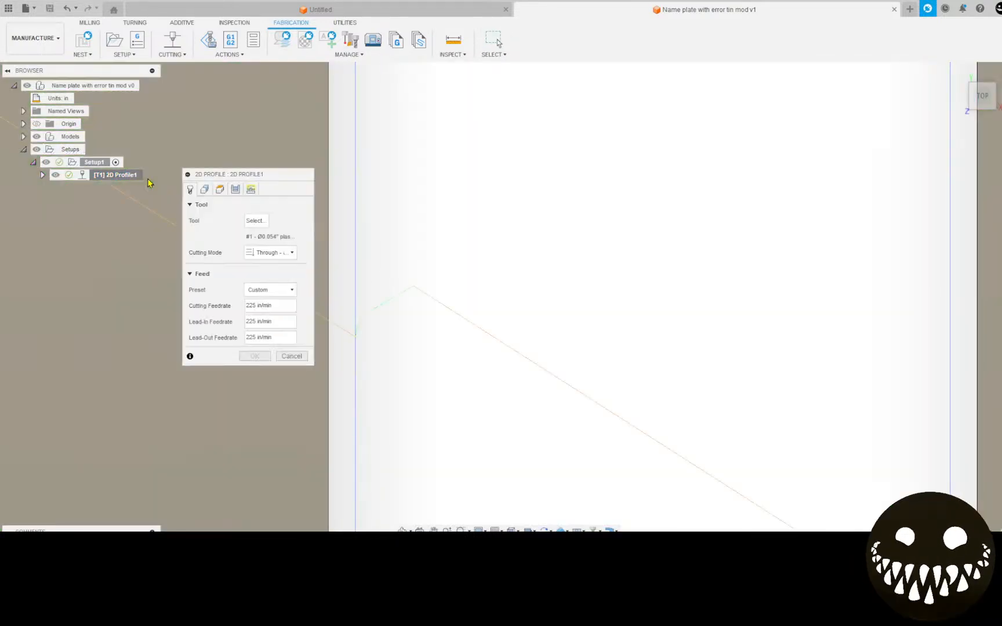
click(375, 249)
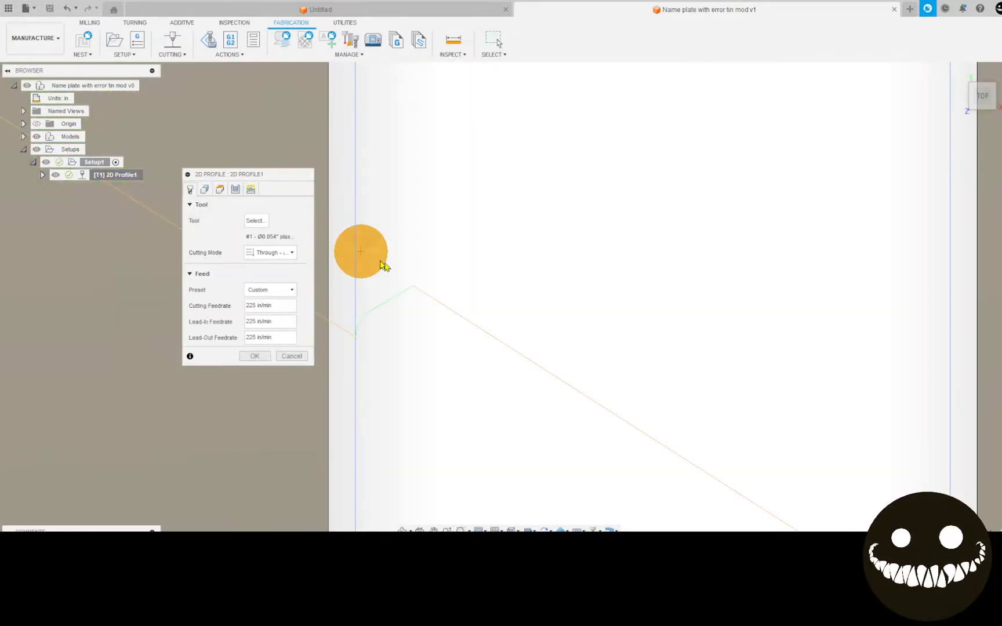
click(259, 190)
click(330, 307)
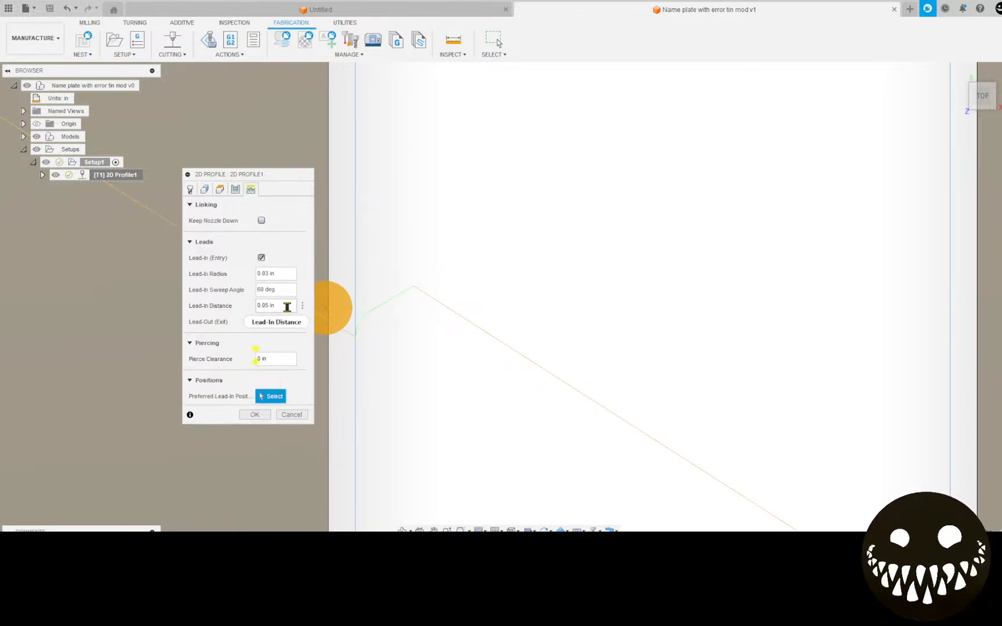
mouse_move(277, 306)
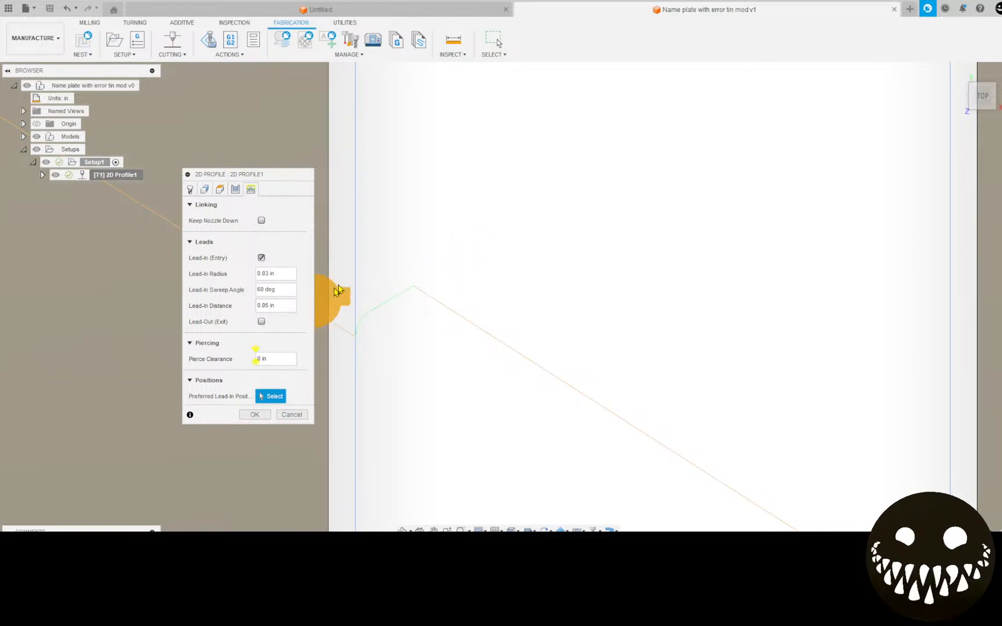
Check the lead-ins on the C's separate outlines against the lead-in distance setting and accept the 2D Profile operation.
scroll(410, 291, up, 5)
scroll(410, 292, down, 5)
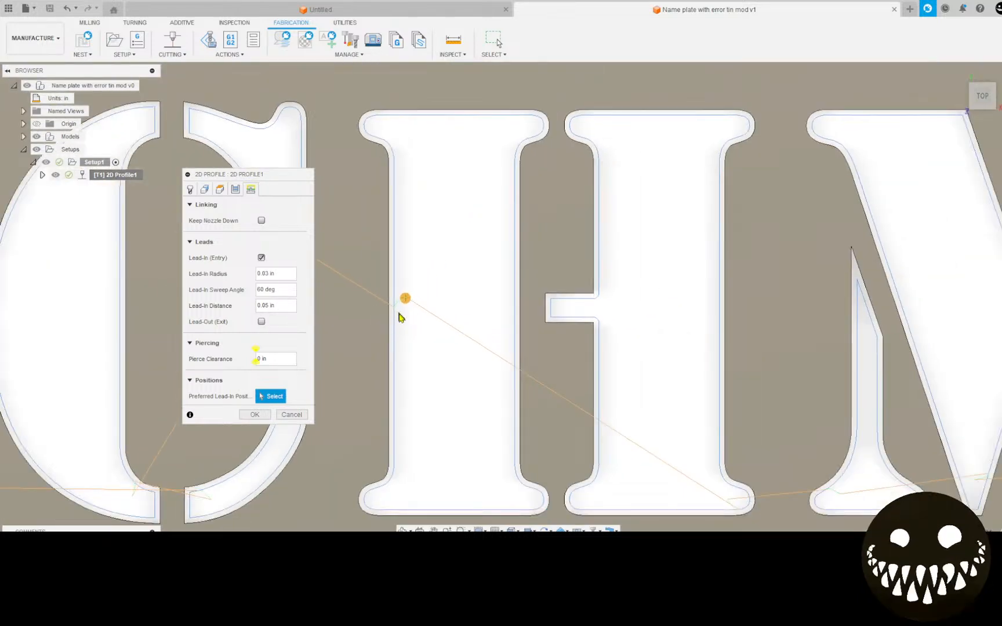
middle_drag(605, 435, 812, 351)
scroll(540, 380, up, 6)
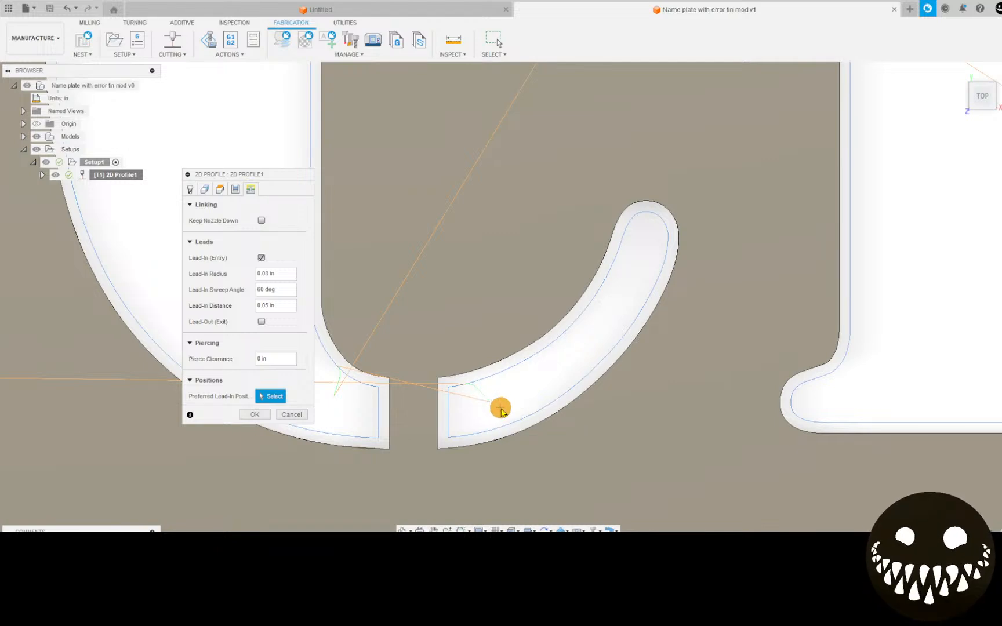
click(467, 397)
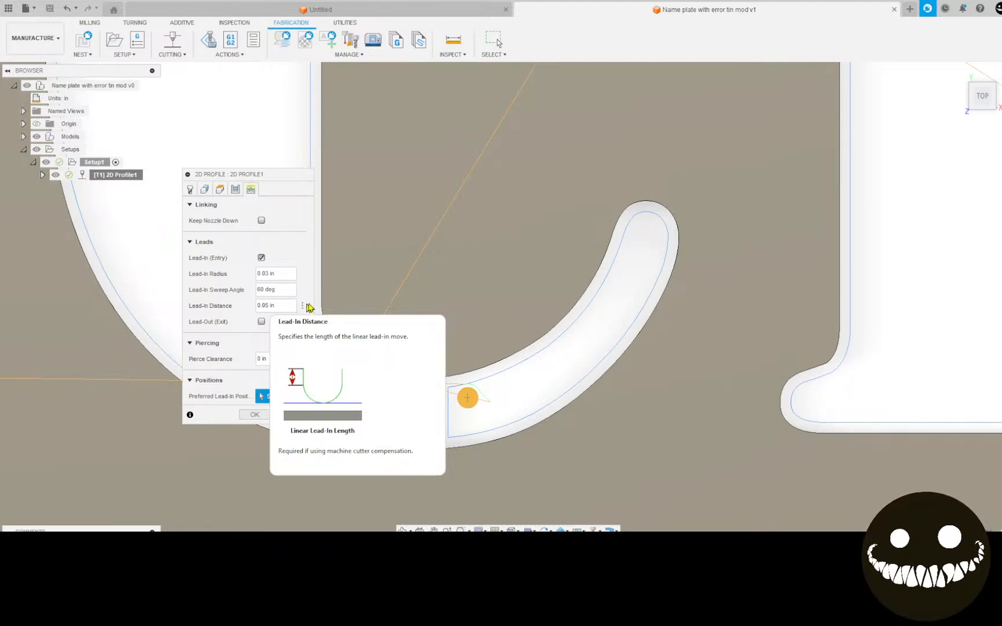
scroll(577, 327, down, 2)
mouse_move(74, 179)
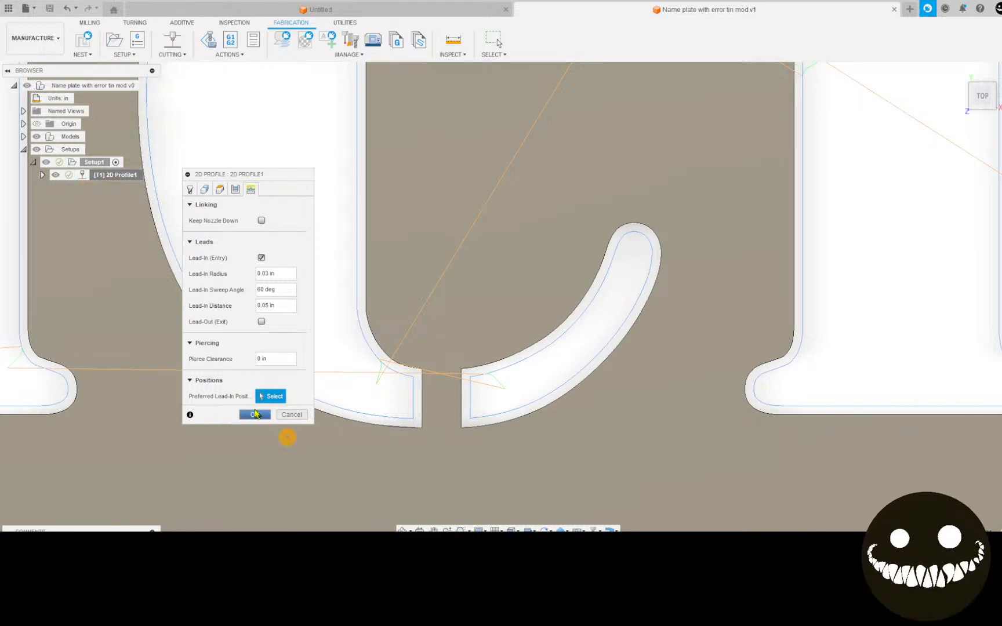
click(260, 416)
scroll(256, 296, down, 4)
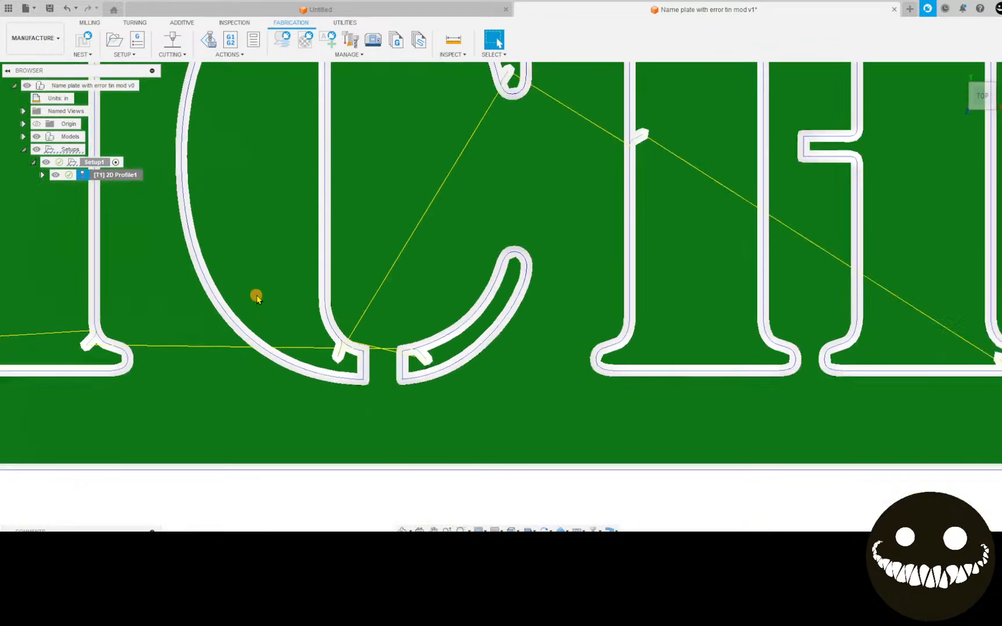